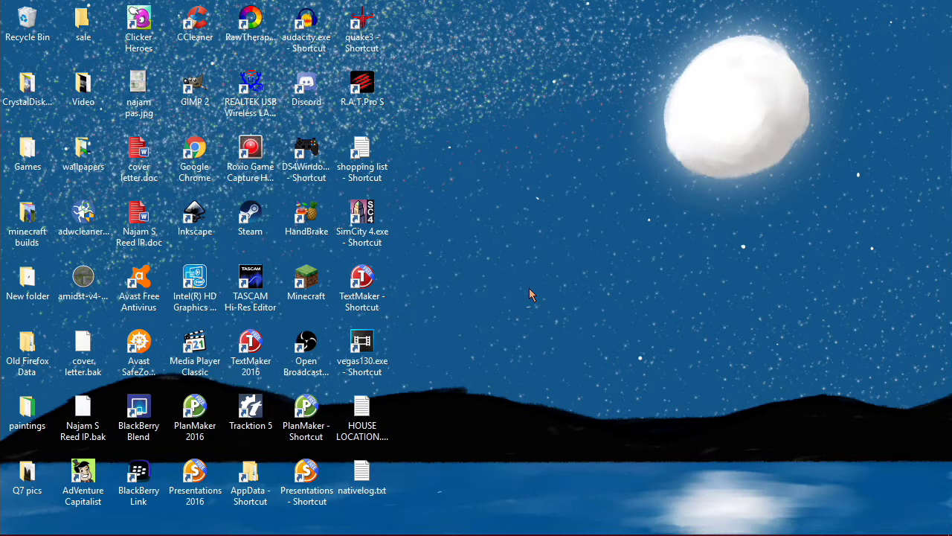
Search Google for 'osmc' and open the osmc.tv download page.
{"action": "mouse_move", "coordinate": [297, 532]}
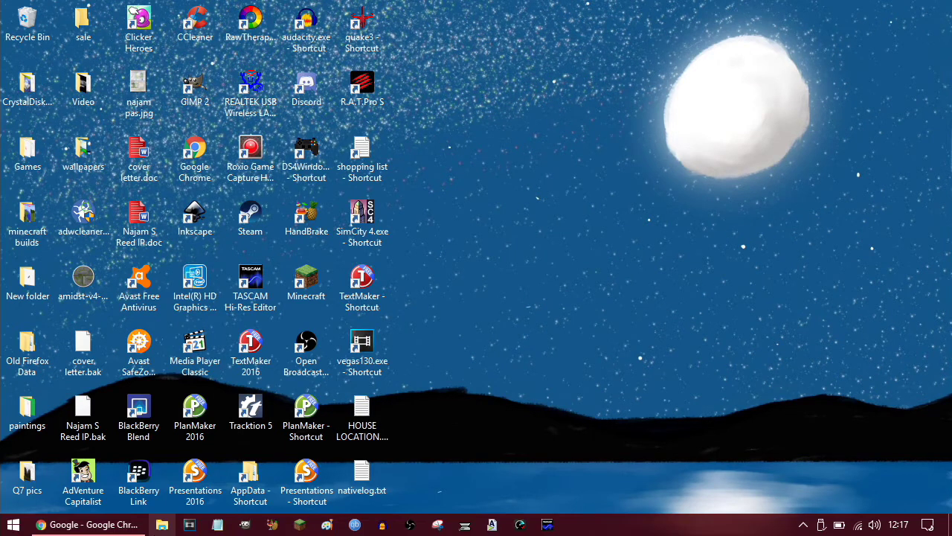
{"action": "mouse_move", "coordinate": [128, 529]}
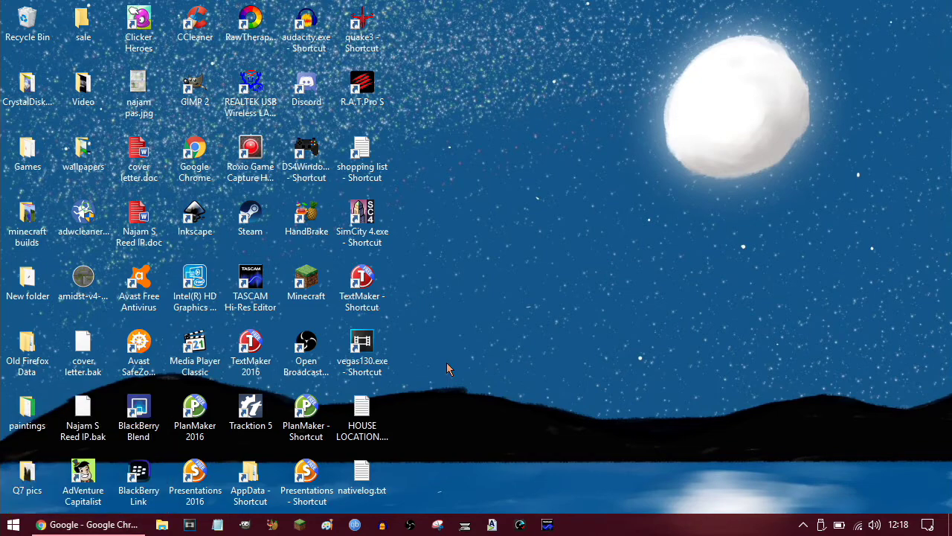
{"action": "left_click", "coordinate": [89, 527]}
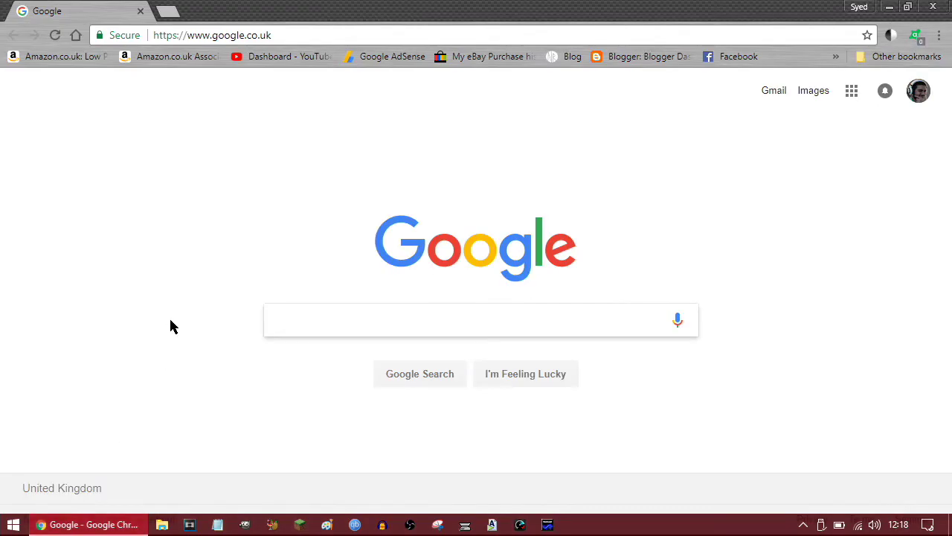
{"action": "type", "text": "osmc"}
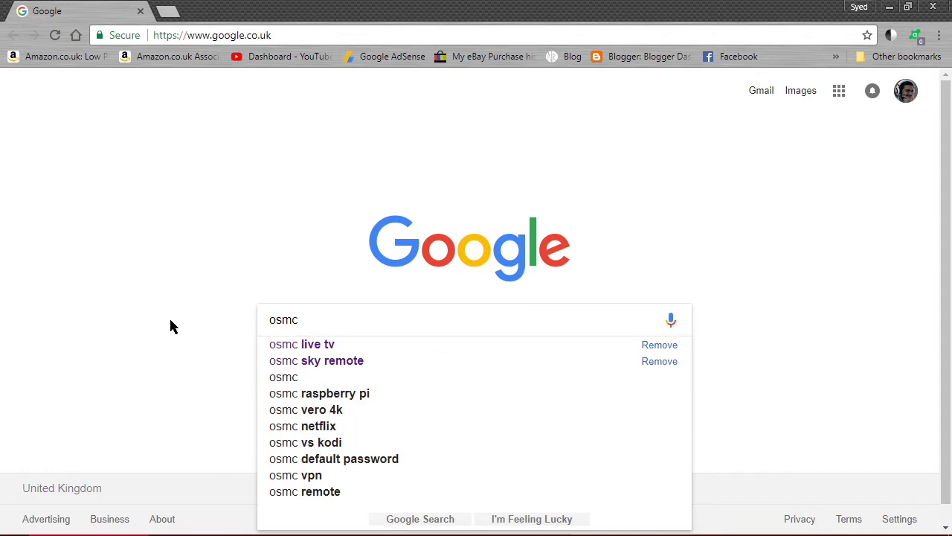
{"action": "key", "text": "Return"}
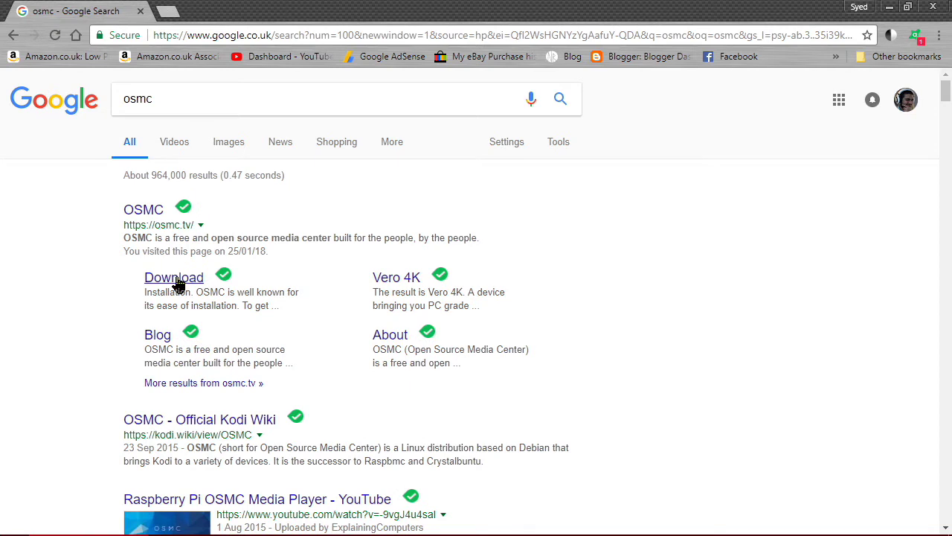
{"action": "left_click", "coordinate": [177, 273]}
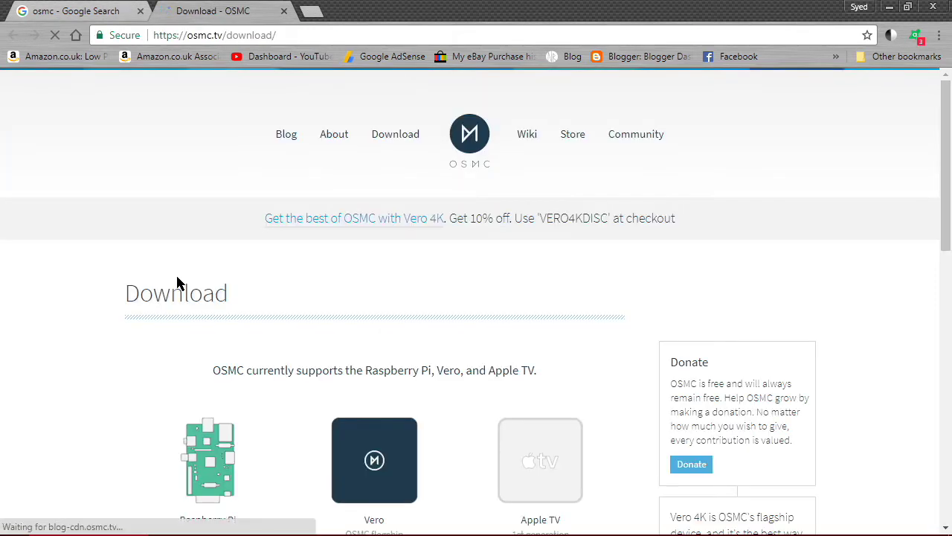
Pick Raspberry Pi, then download osmc-installer.exe for Windows through IDM.
{"action": "scroll", "coordinate": [135, 356], "scroll_direction": "down", "scroll_amount": 2}
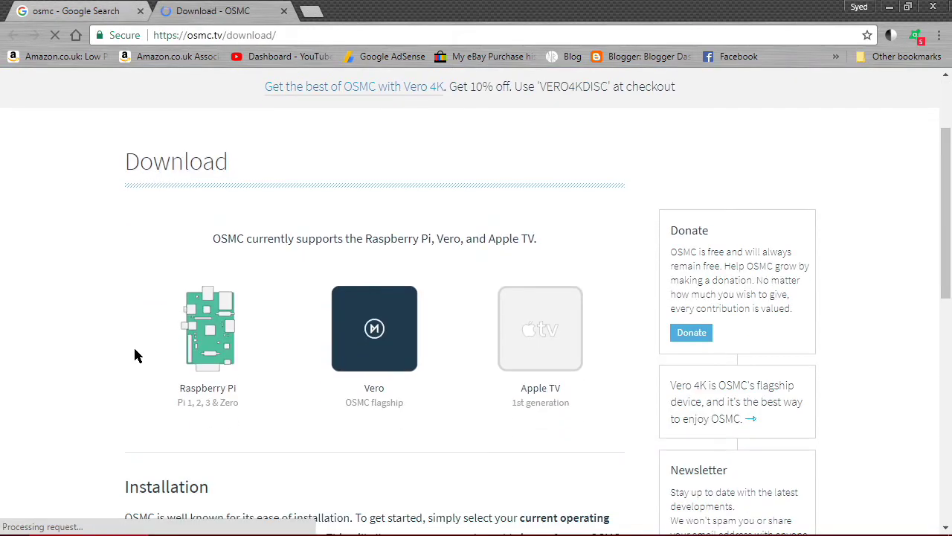
{"action": "left_click", "coordinate": [211, 334]}
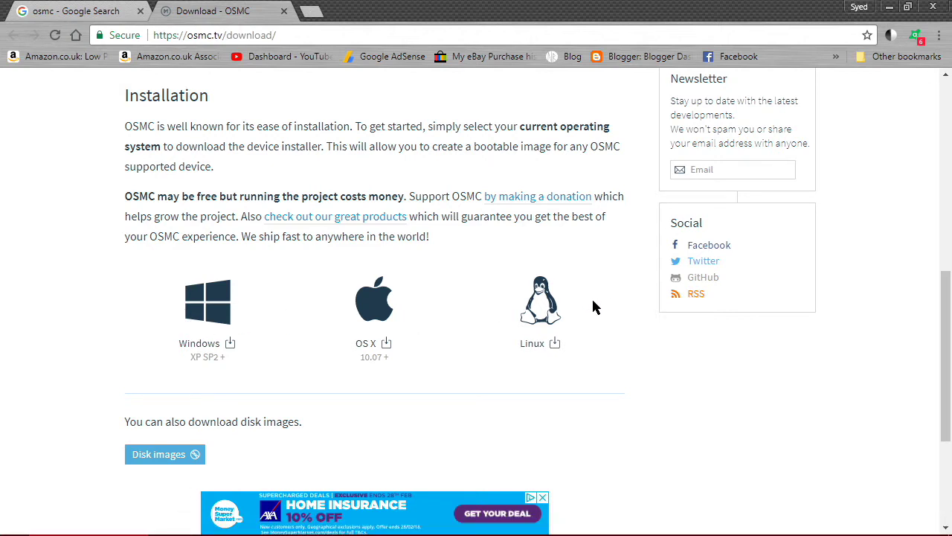
{"action": "left_click", "coordinate": [206, 344]}
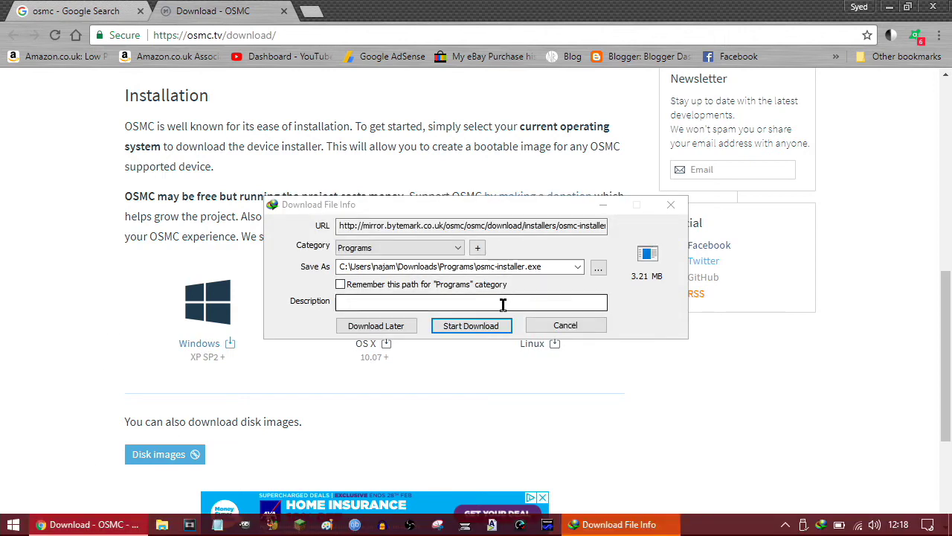
{"action": "left_click", "coordinate": [485, 326]}
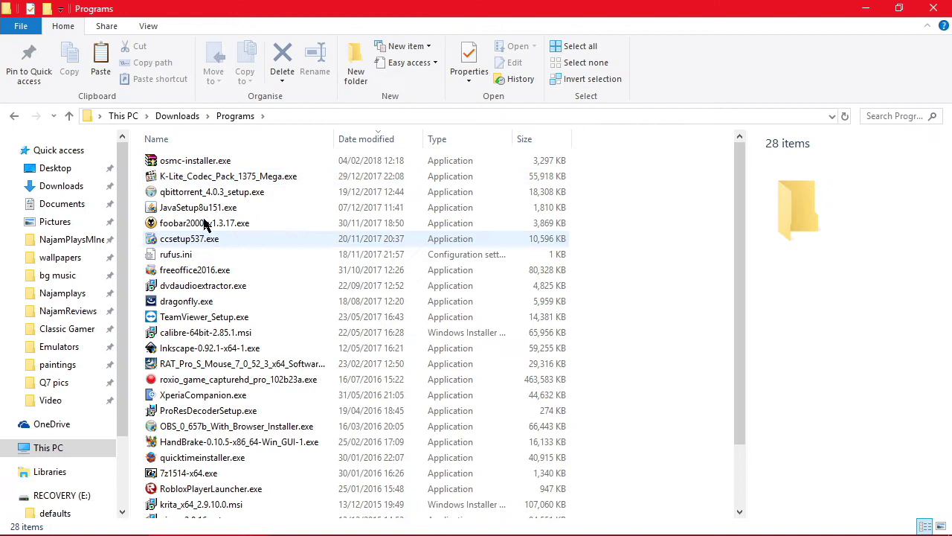
{"action": "left_click", "coordinate": [211, 162]}
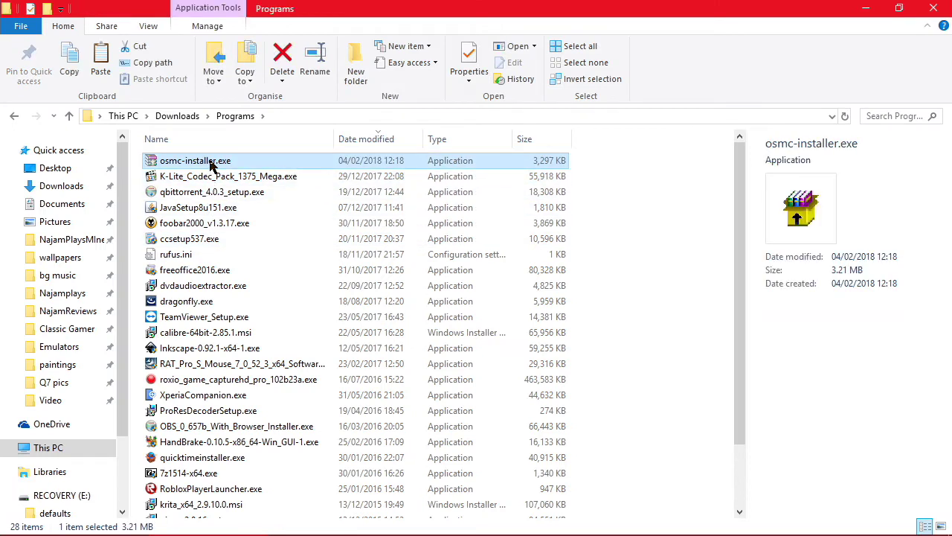
Go to This PC and look inside the RECOVERY (E:) drive.
{"action": "left_click", "coordinate": [877, 9]}
{"action": "left_click", "coordinate": [874, 7]}
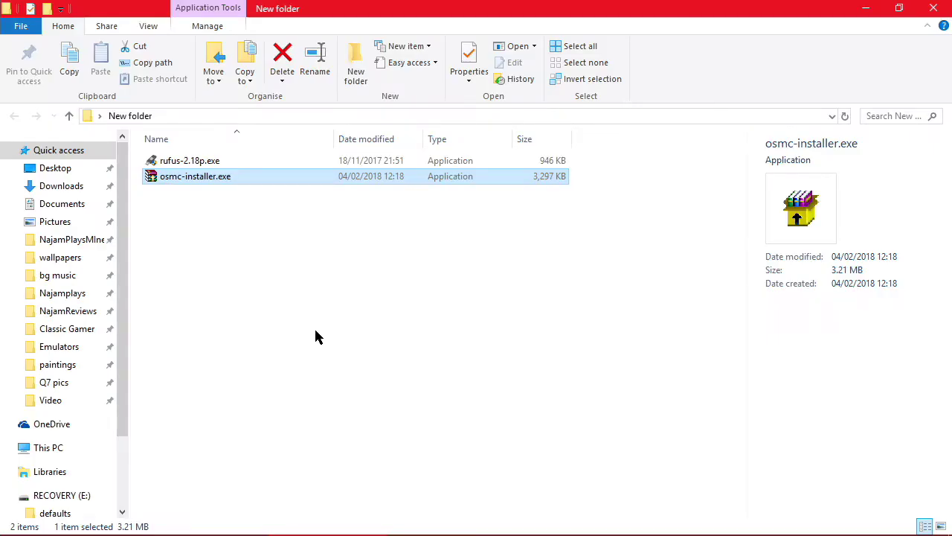
{"action": "left_click", "coordinate": [46, 449]}
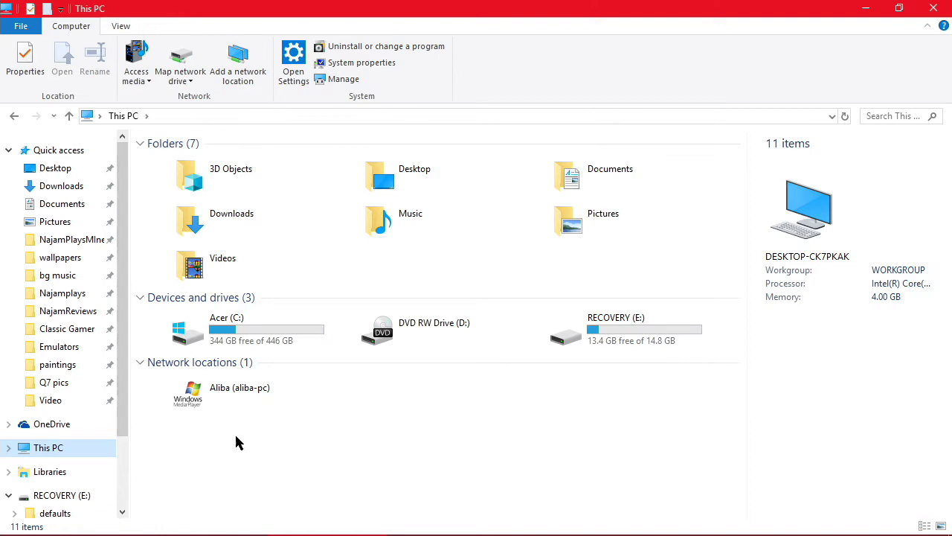
{"action": "left_click", "coordinate": [620, 343]}
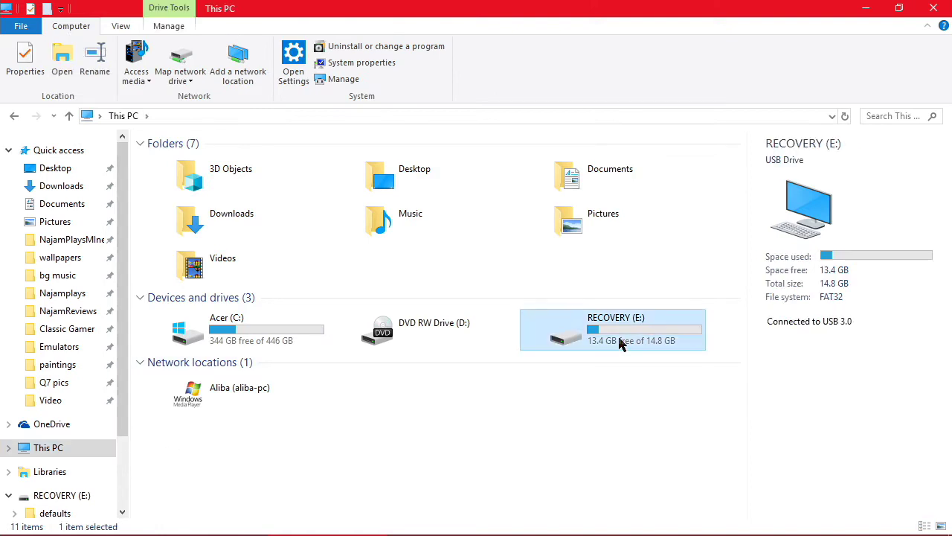
{"action": "double_click", "coordinate": [620, 342]}
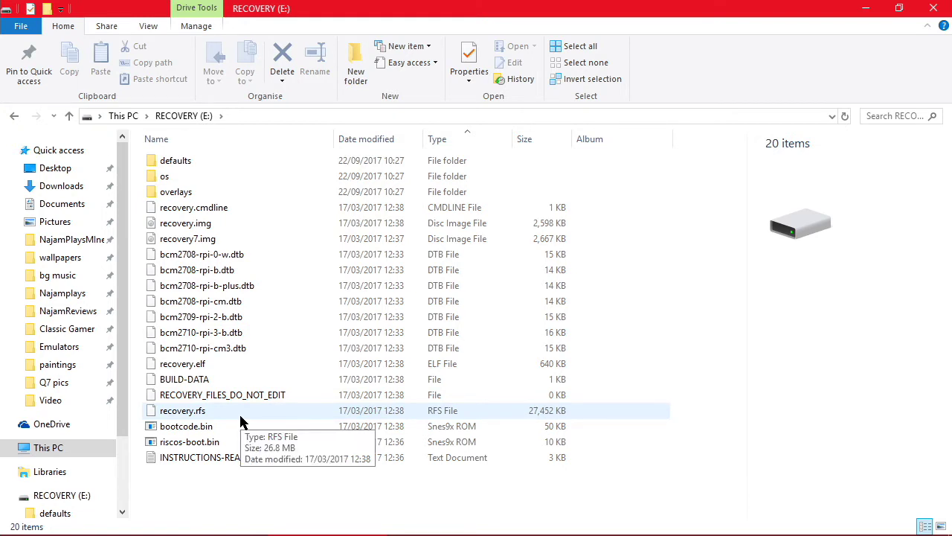
{"action": "key", "text": "alt+Left"}
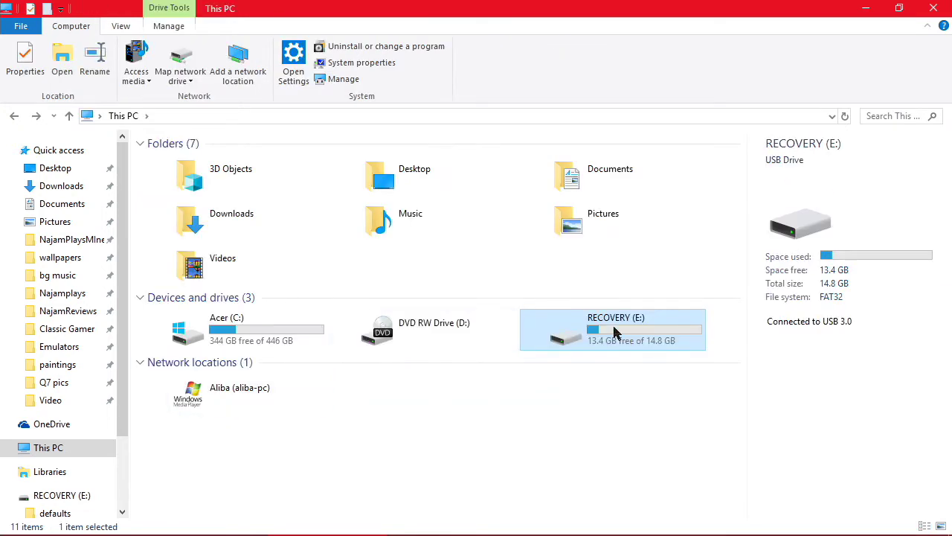
Quick-format RECOVERY (E:) as FAT32 with the volume label OSMC.
{"action": "right_click", "coordinate": [614, 333]}
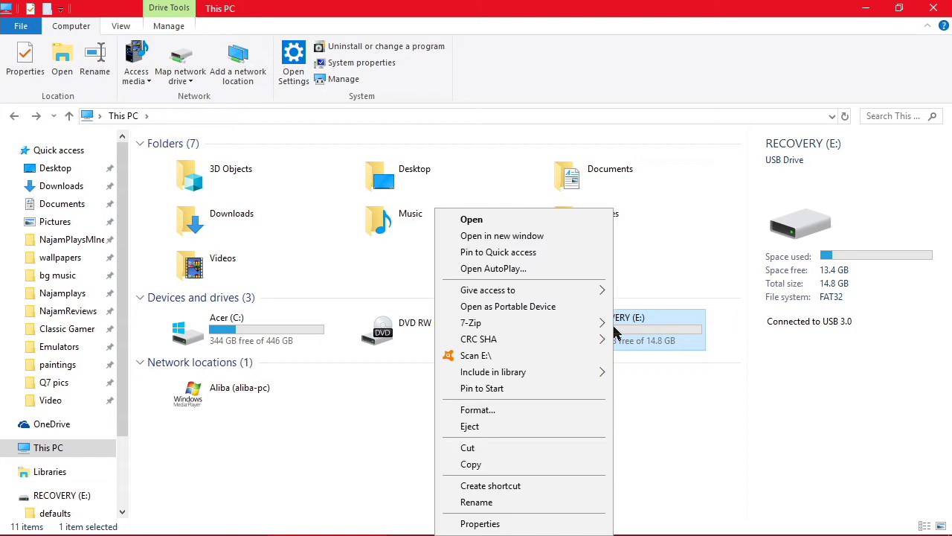
{"action": "left_click", "coordinate": [494, 410]}
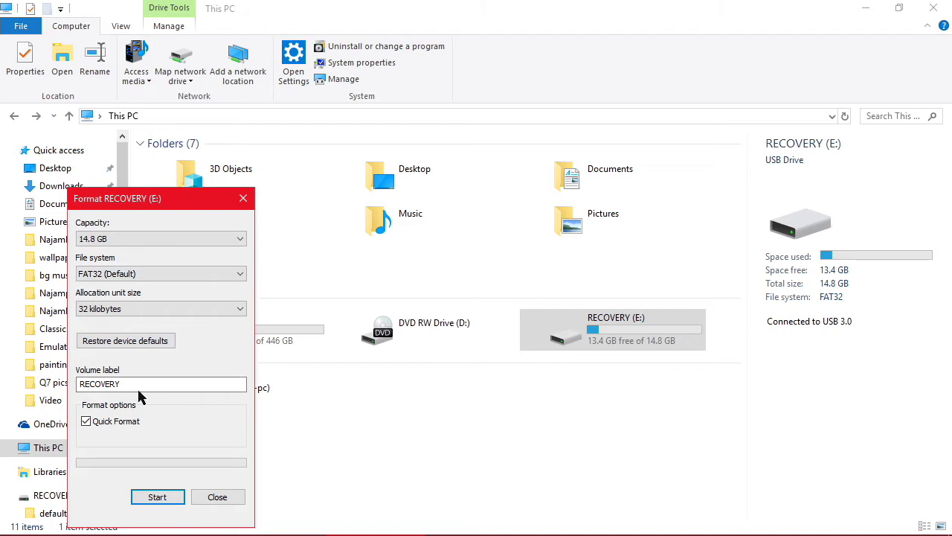
{"action": "left_click_drag", "start_coordinate": [132, 384], "coordinate": [54, 383]}
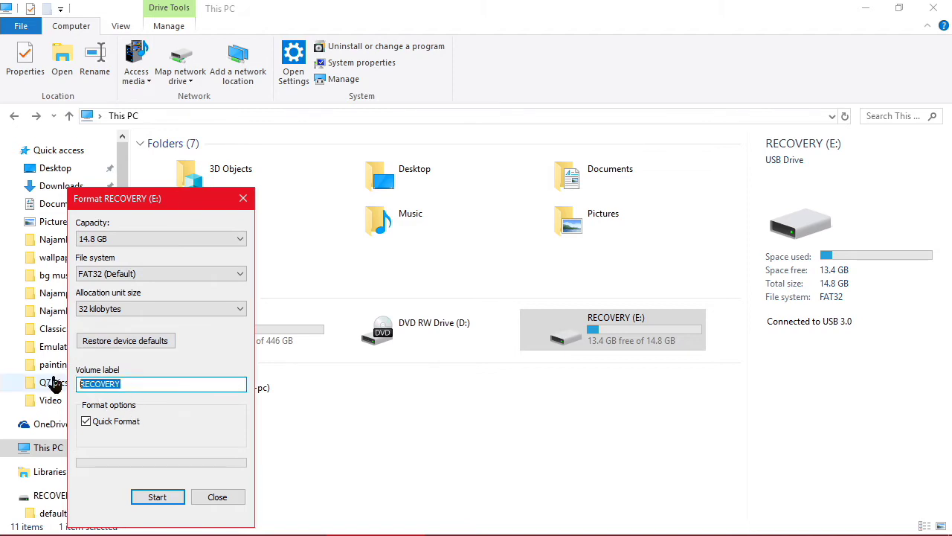
{"action": "type", "text": "OSMC"}
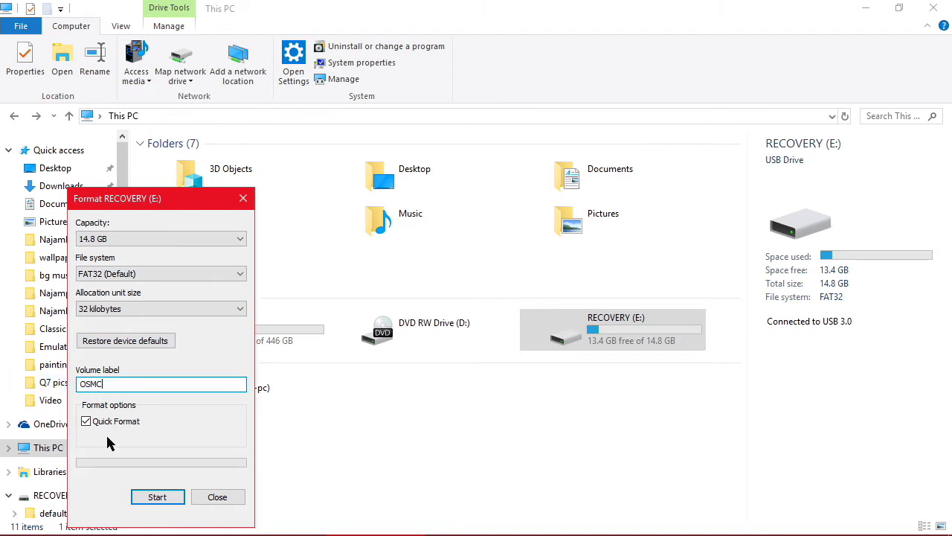
{"action": "left_click", "coordinate": [141, 497]}
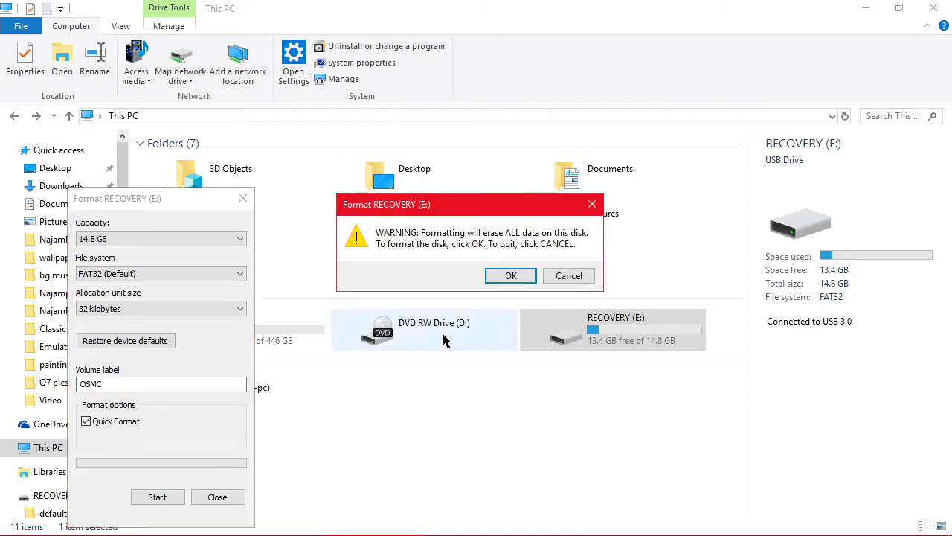
{"action": "left_click", "coordinate": [511, 276]}
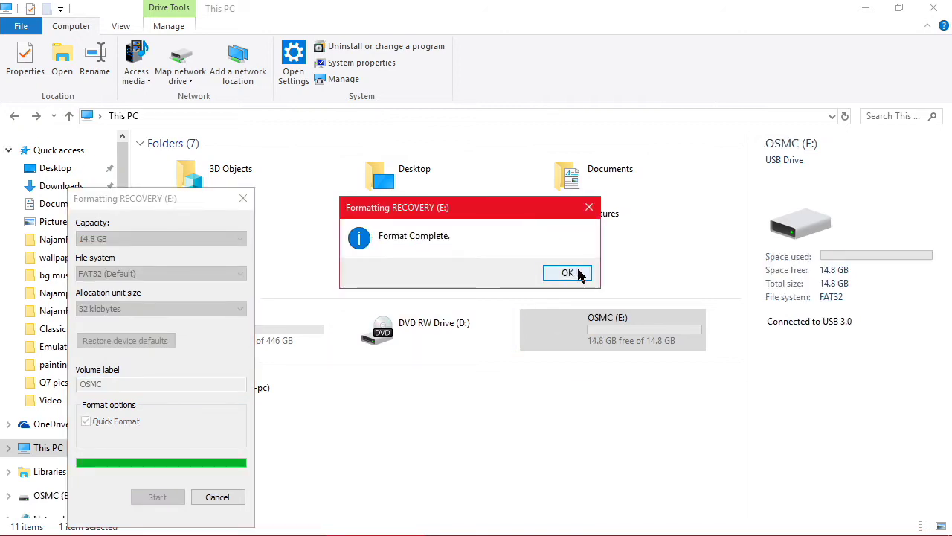
{"action": "left_click", "coordinate": [567, 273]}
{"action": "left_click", "coordinate": [251, 201]}
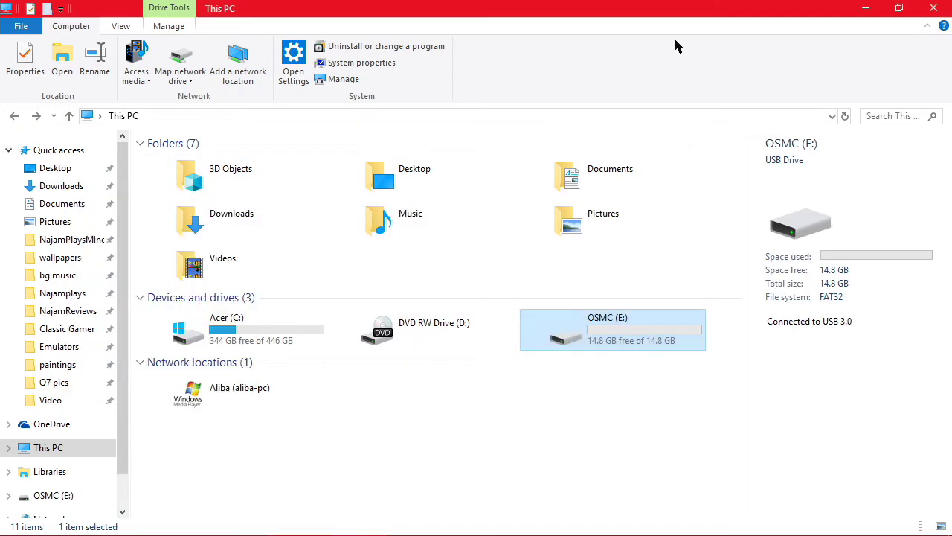
{"action": "left_click", "coordinate": [866, 8]}
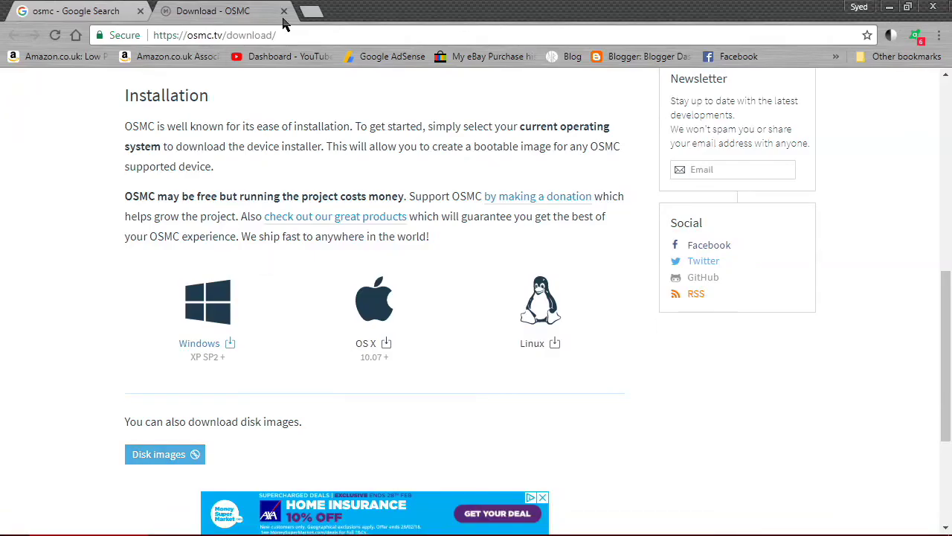
Search Google for 'rufus', browse rufus.akeo.ie, then close Chrome.
{"action": "left_click", "coordinate": [287, 11]}
{"action": "left_click", "coordinate": [219, 96]}
{"action": "key", "text": "ctrl+a"}
{"action": "type", "text": "rufus"}
{"action": "key", "text": "Return"}
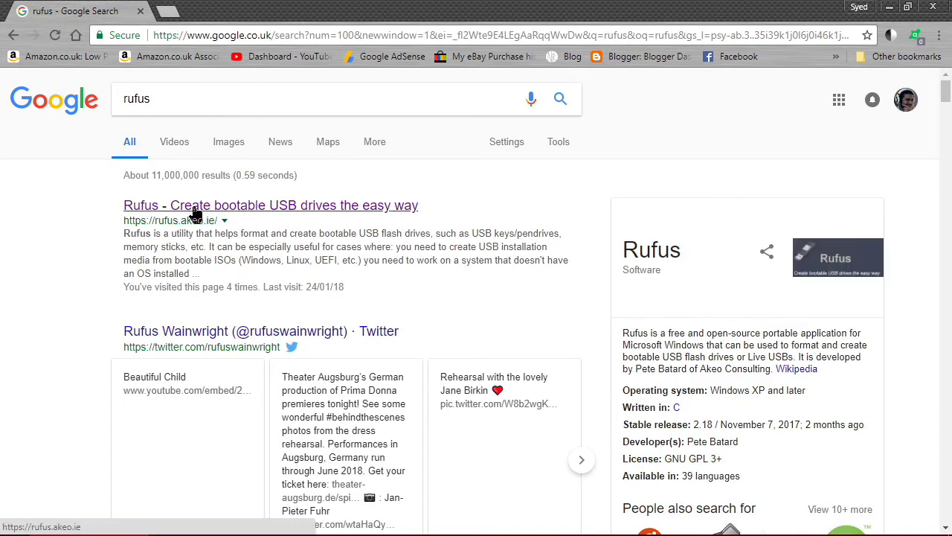
{"action": "left_click", "coordinate": [213, 210]}
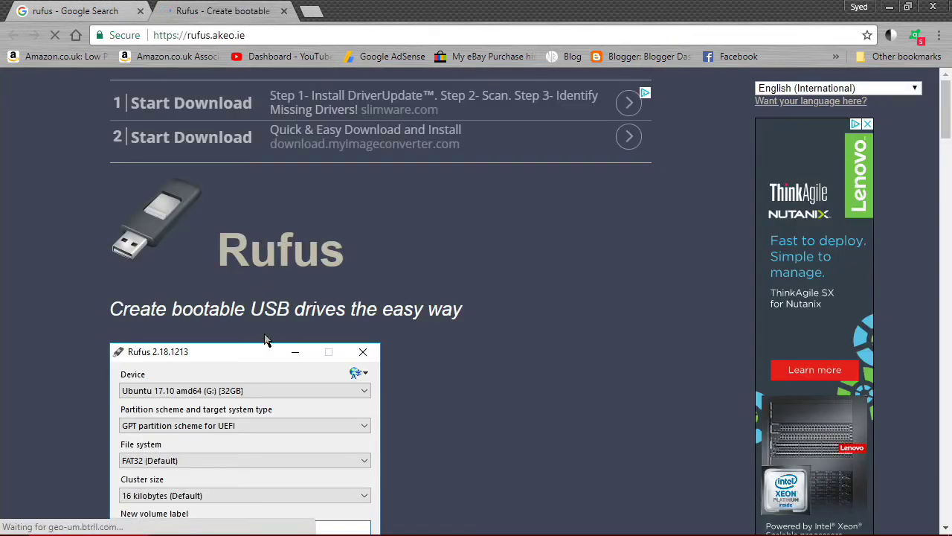
{"action": "scroll", "coordinate": [266, 335], "scroll_direction": "down", "scroll_amount": 3}
{"action": "scroll", "coordinate": [264, 336], "scroll_direction": "down", "scroll_amount": 1}
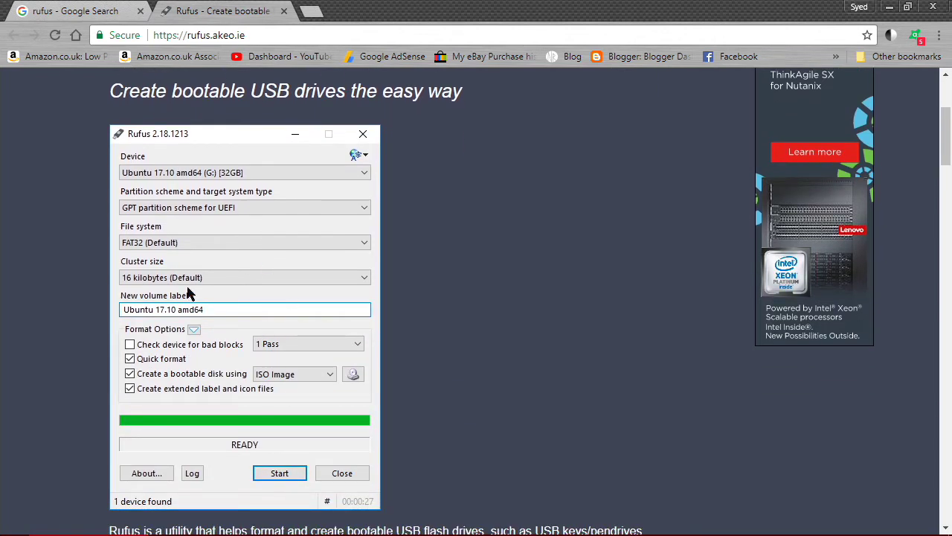
{"action": "left_click", "coordinate": [933, 7]}
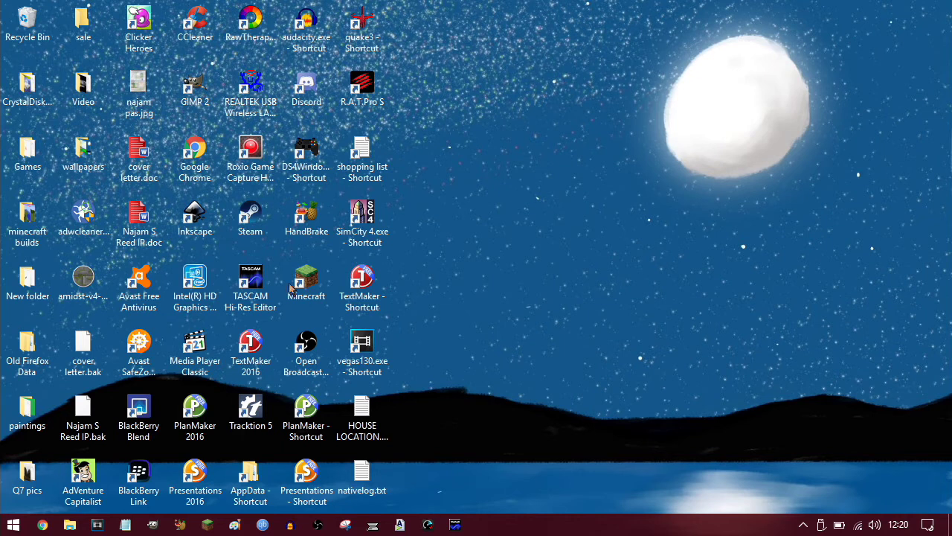
Launch osmc-installer.exe and choose English with Raspberry Pi 2 / 3 as the target.
{"action": "double_click", "coordinate": [28, 278]}
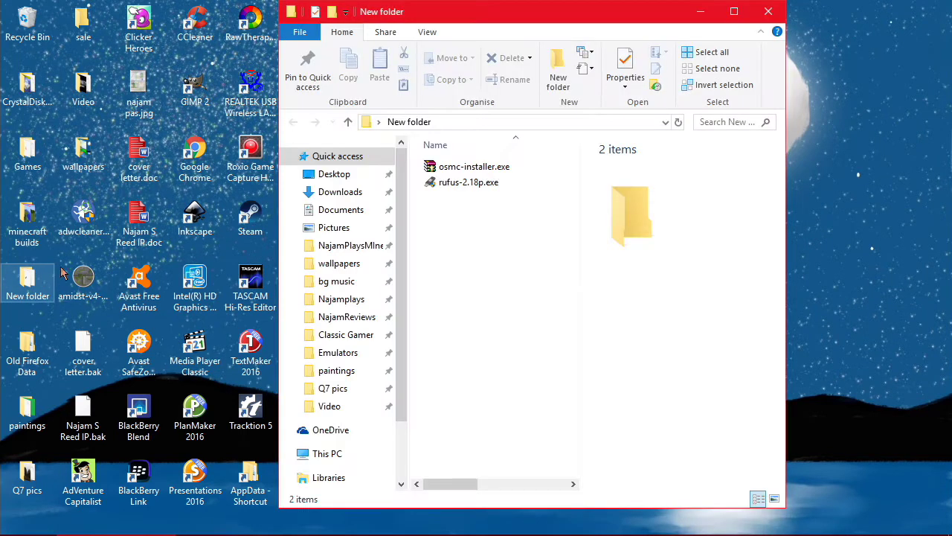
{"action": "left_click", "coordinate": [465, 170]}
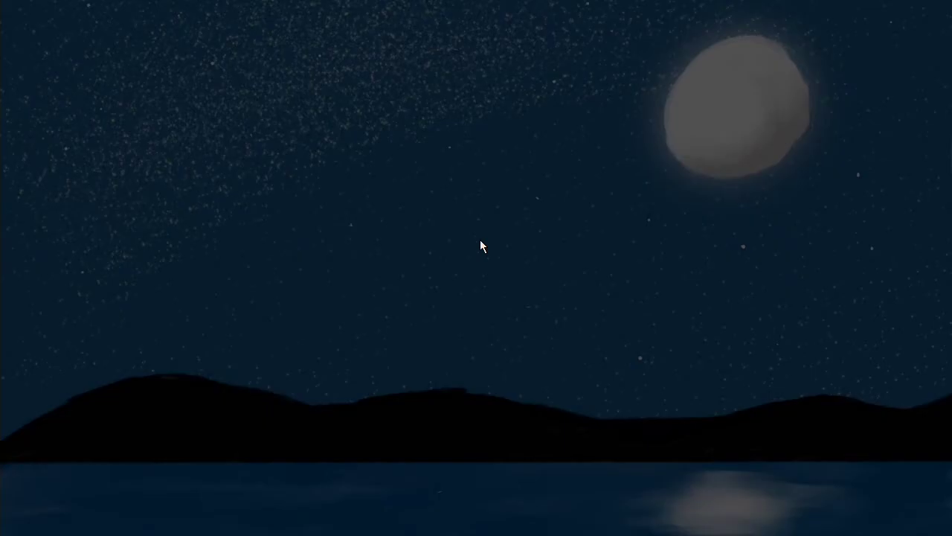
{"action": "left_click", "coordinate": [424, 369]}
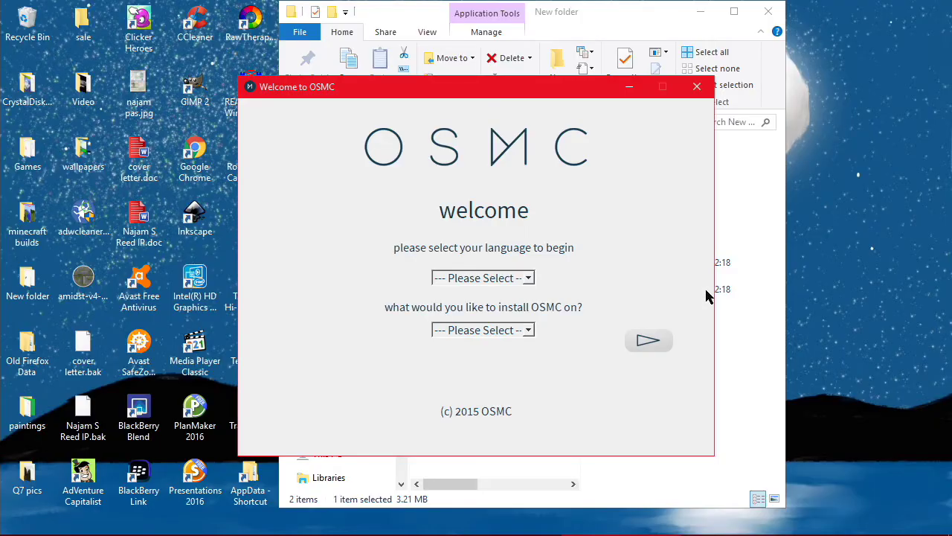
{"action": "left_click", "coordinate": [529, 278]}
{"action": "left_click", "coordinate": [510, 308]}
{"action": "left_click", "coordinate": [529, 331]}
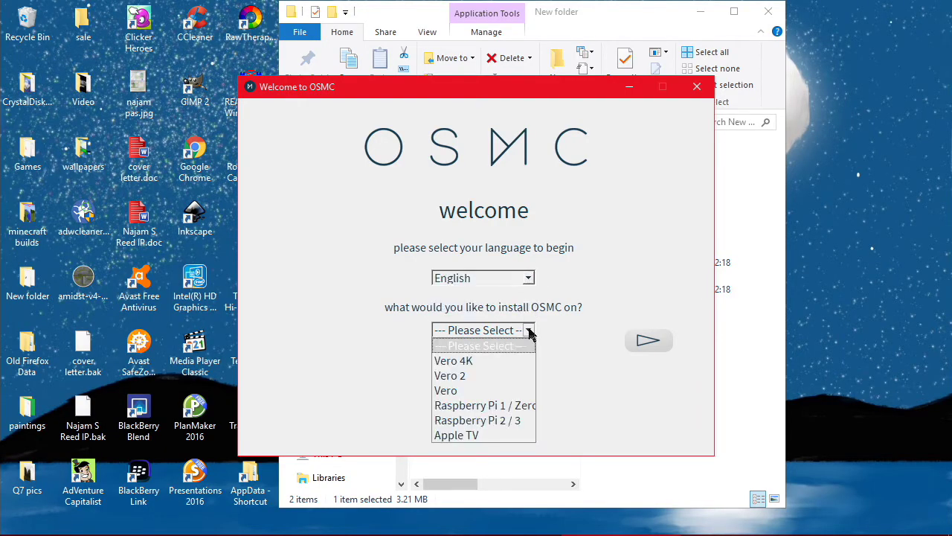
{"action": "left_click", "coordinate": [516, 424]}
{"action": "left_click", "coordinate": [646, 340]}
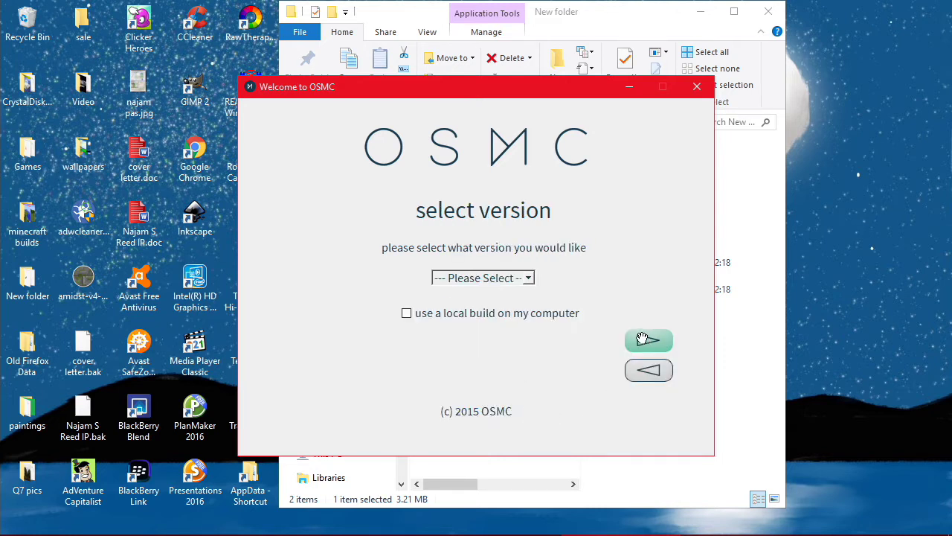
Select version 2017.12-1, SD card install, wireless networking and the E:\ device.
{"action": "left_click", "coordinate": [528, 279]}
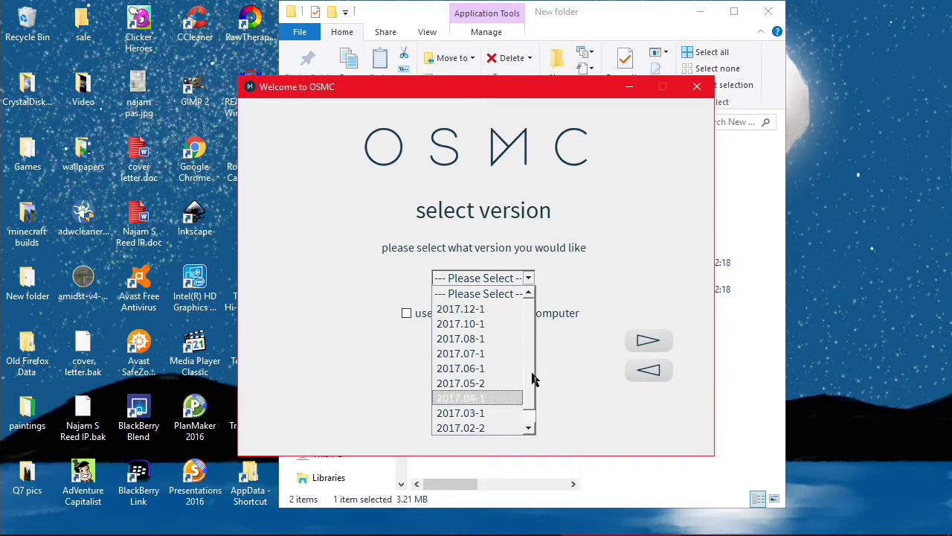
{"action": "left_click", "coordinate": [463, 308]}
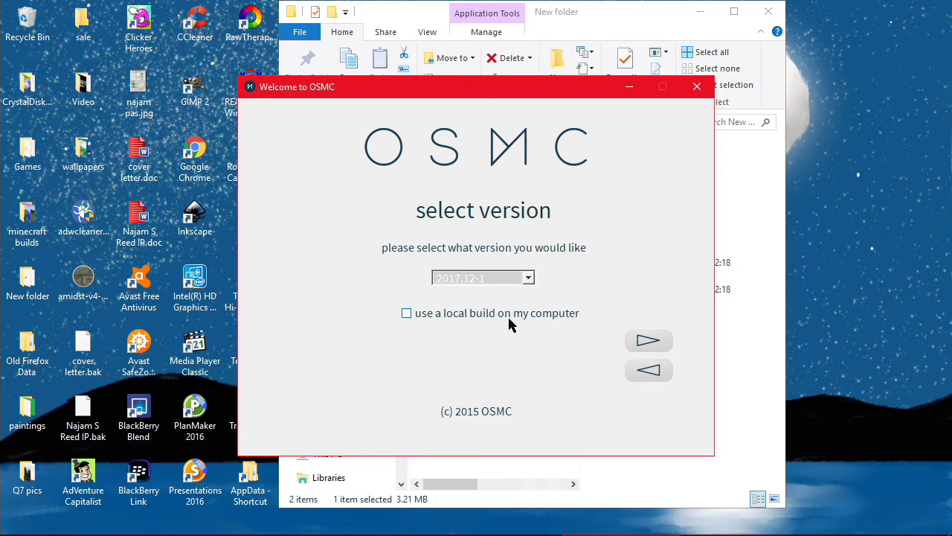
{"action": "left_click", "coordinate": [649, 340]}
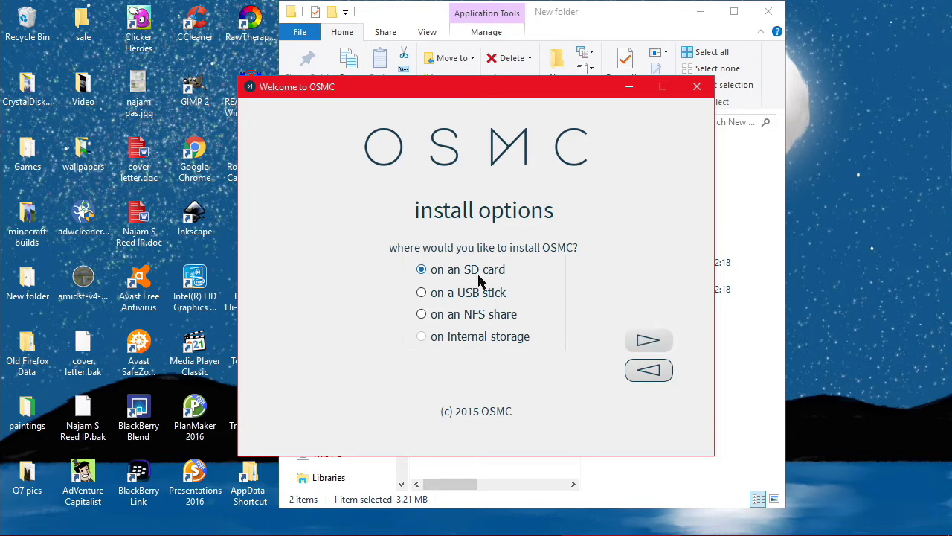
{"action": "left_click", "coordinate": [640, 338]}
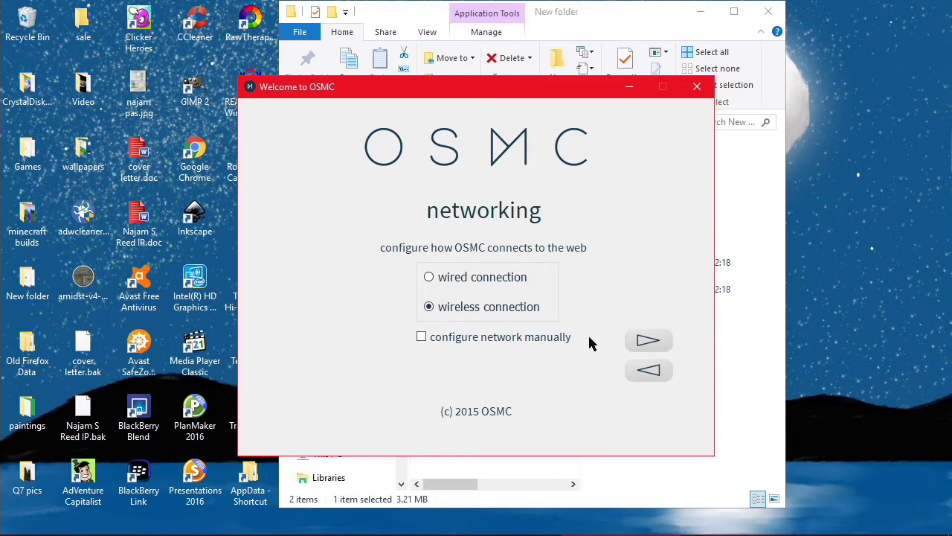
{"action": "left_click", "coordinate": [642, 336]}
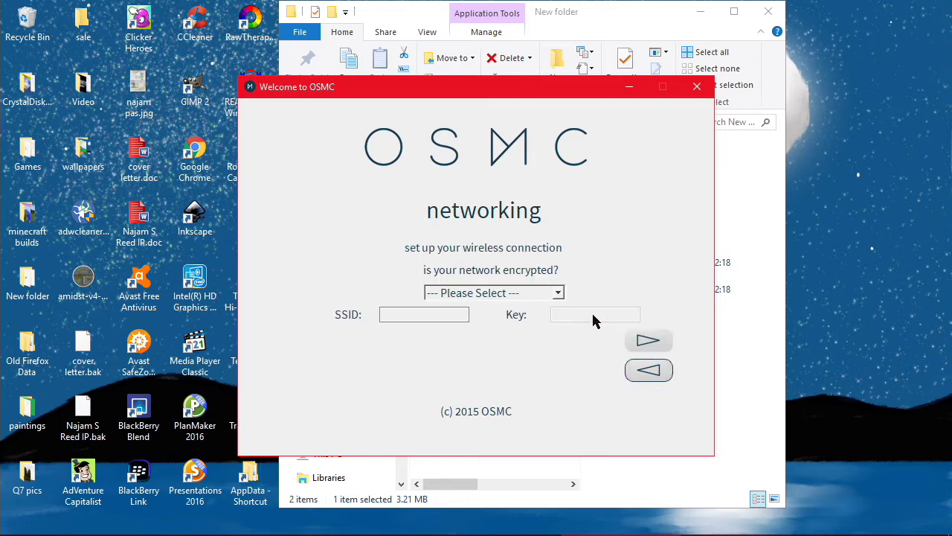
{"action": "left_click", "coordinate": [560, 293]}
{"action": "left_click", "coordinate": [401, 292]}
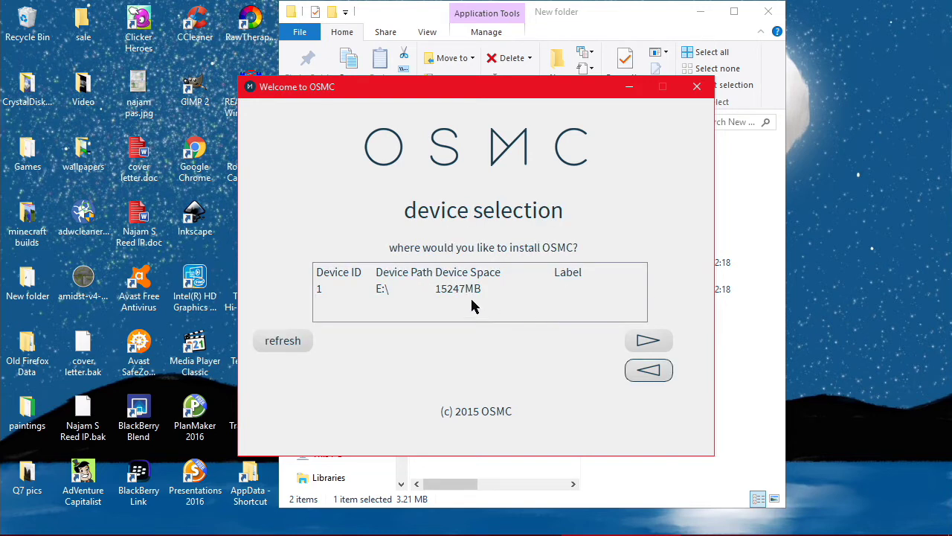
{"action": "left_click", "coordinate": [455, 291]}
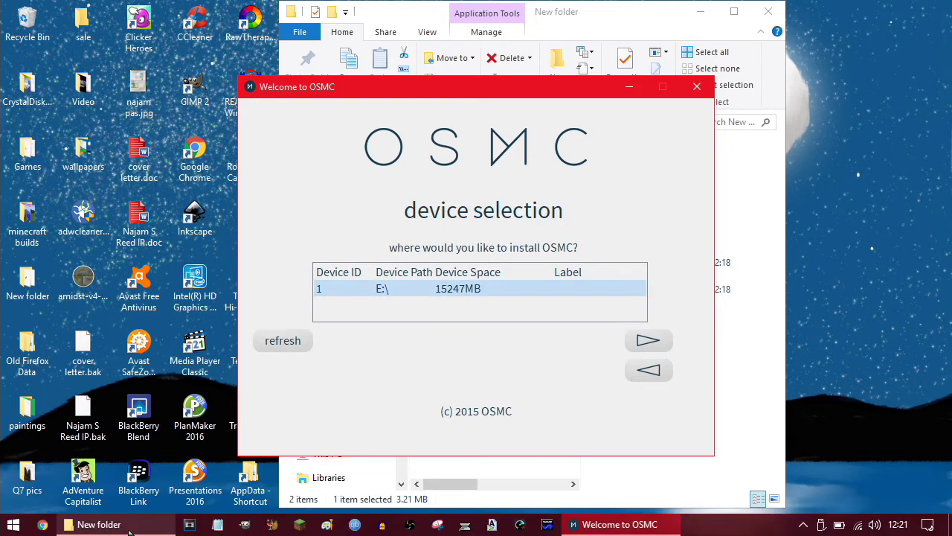
Verify the drives in This PC, then accept the OSMC licence agreement.
{"action": "left_click", "coordinate": [142, 528]}
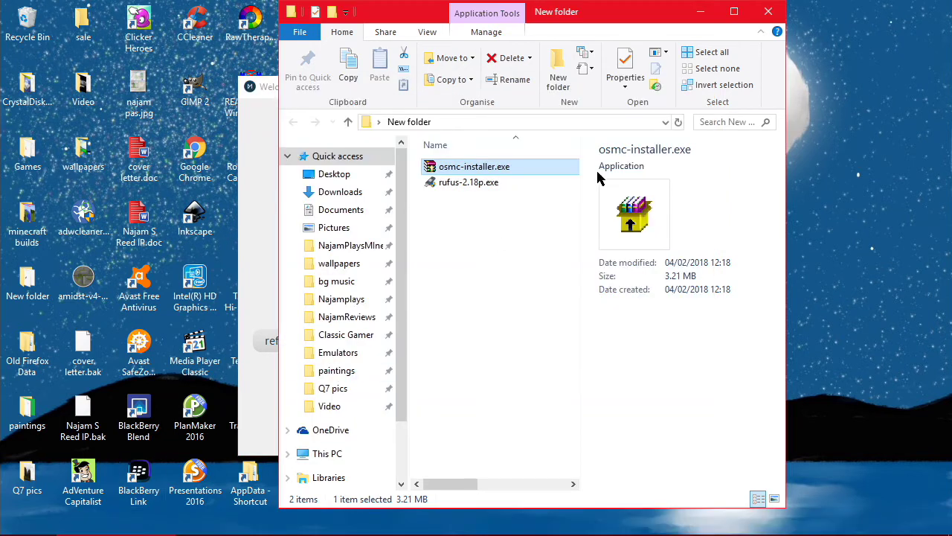
{"action": "left_click", "coordinate": [734, 12]}
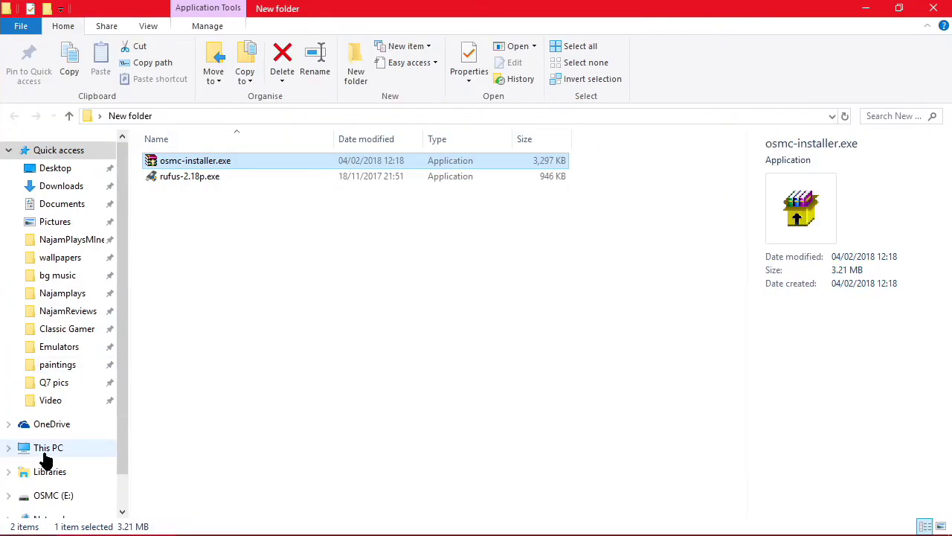
{"action": "left_click", "coordinate": [45, 451]}
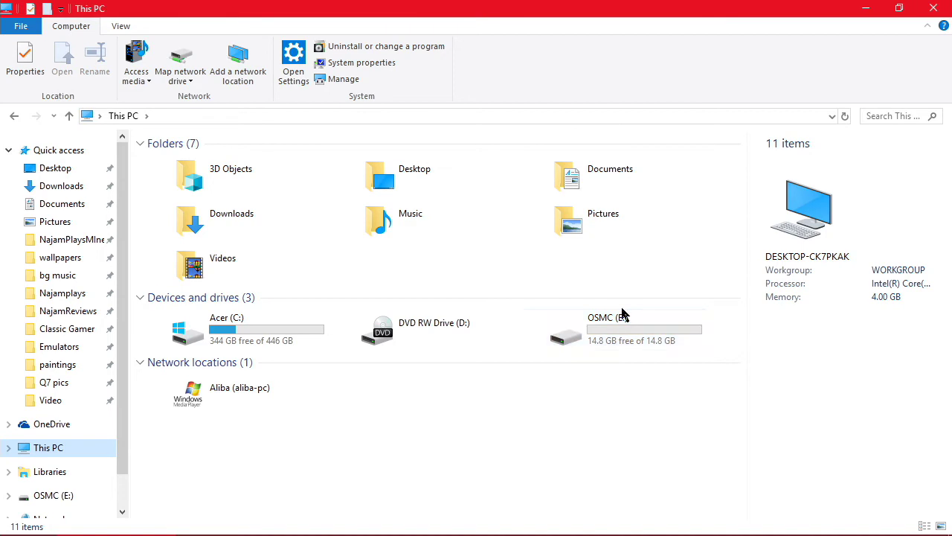
{"action": "key", "text": "alt+Tab"}
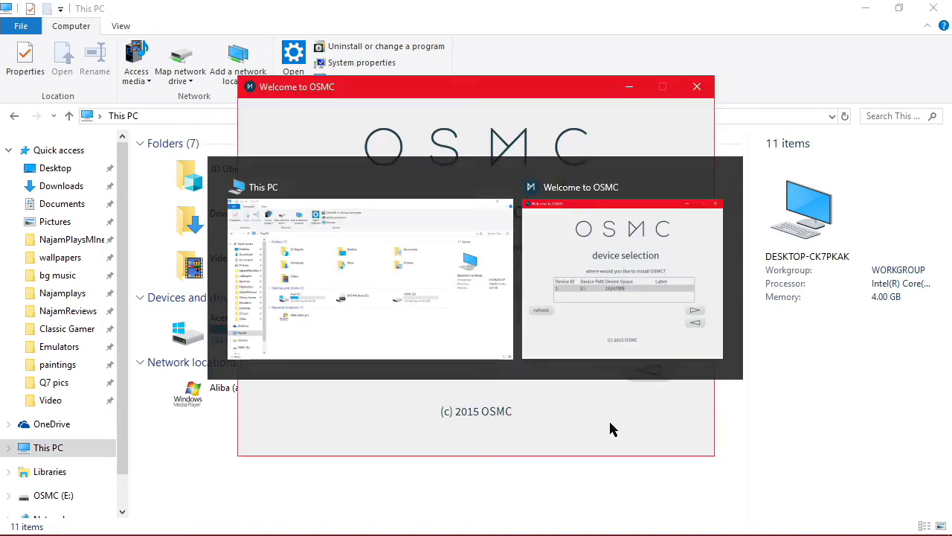
{"action": "left_click", "coordinate": [648, 340]}
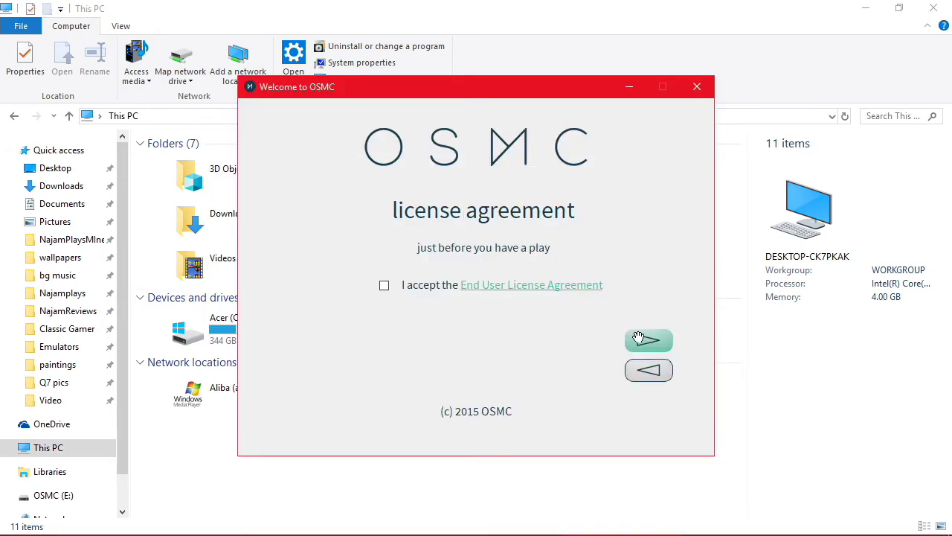
{"action": "left_click", "coordinate": [384, 286]}
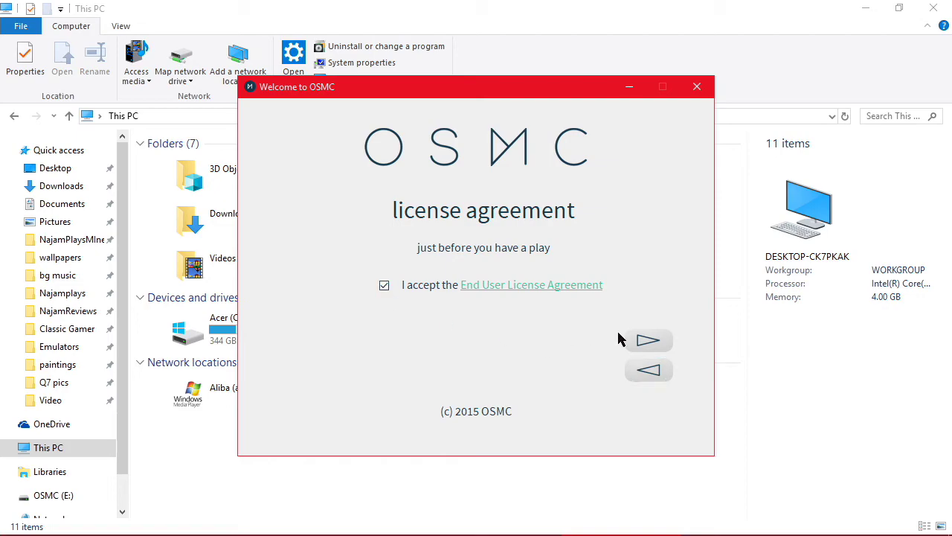
{"action": "left_click", "coordinate": [646, 340]}
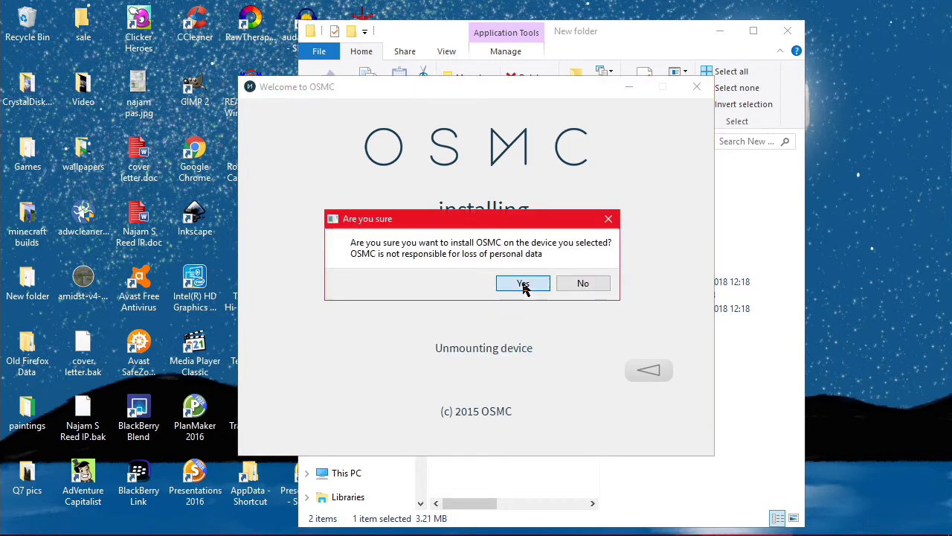
Confirm the write to the card, close the failed installer and delete osmc-installer.exe.
{"action": "left_click", "coordinate": [523, 286]}
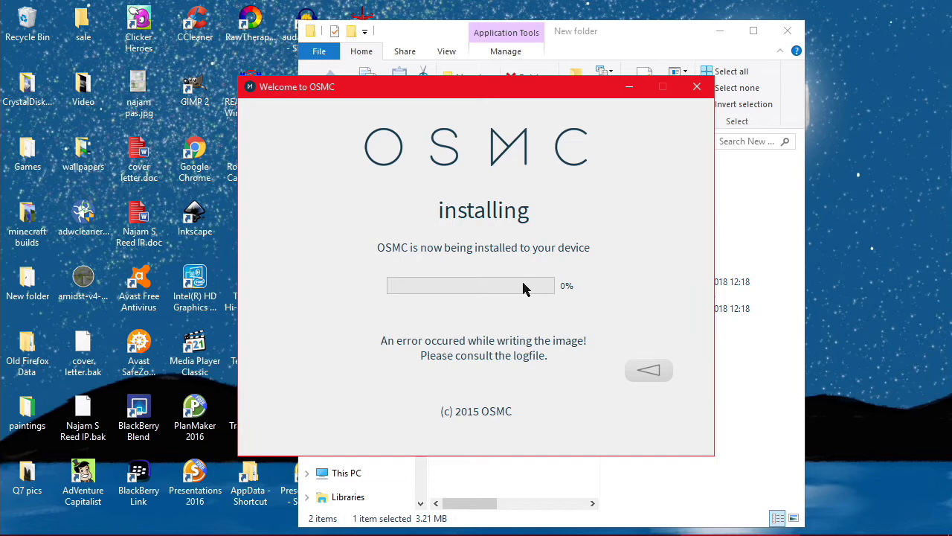
{"action": "left_click", "coordinate": [698, 87]}
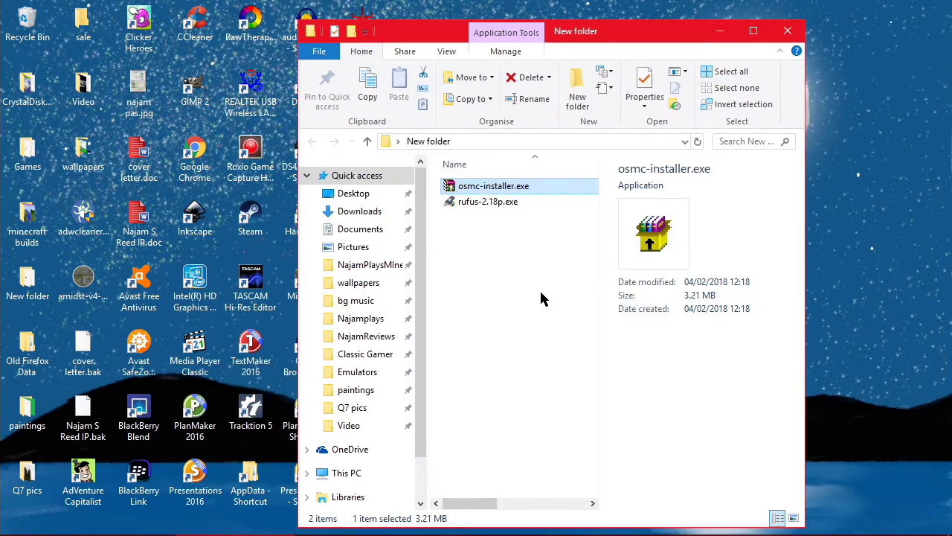
{"action": "key", "text": "Delete"}
{"action": "mouse_move", "coordinate": [136, 533]}
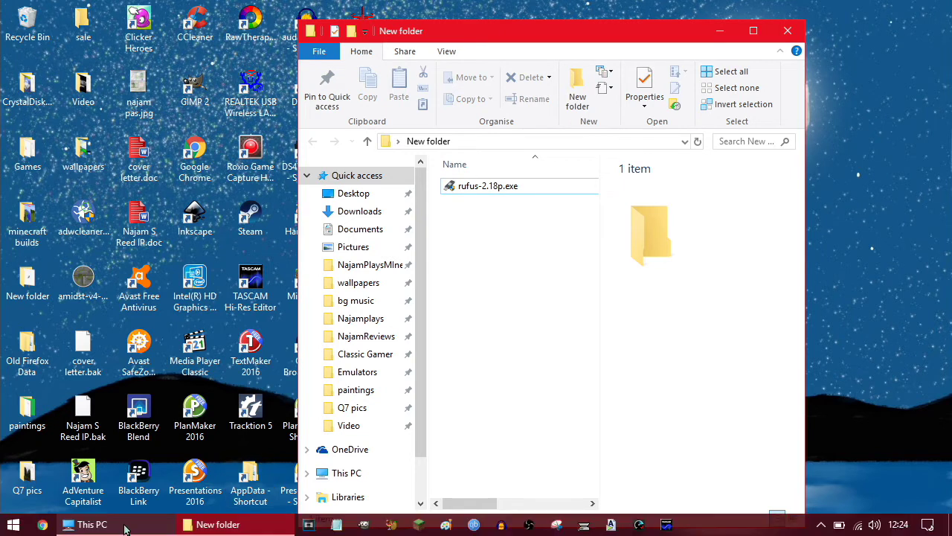
{"action": "left_click", "coordinate": [43, 523]}
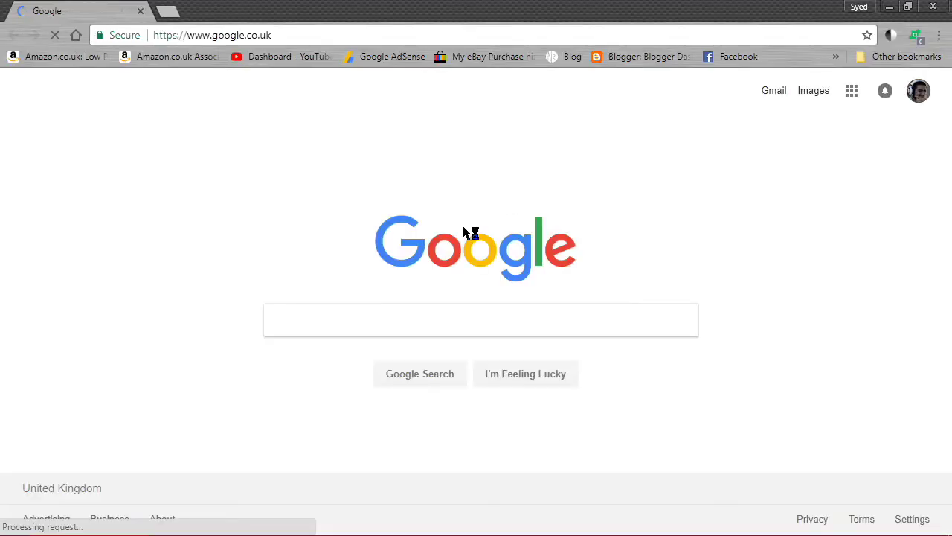
Download the Raspberry Pi 2 / 3 2017.12-1 disk image from osmc.tv.
{"action": "left_click", "coordinate": [425, 328]}
{"action": "type", "text": "osmc"}
{"action": "key", "text": "Return"}
{"action": "left_click", "coordinate": [186, 269]}
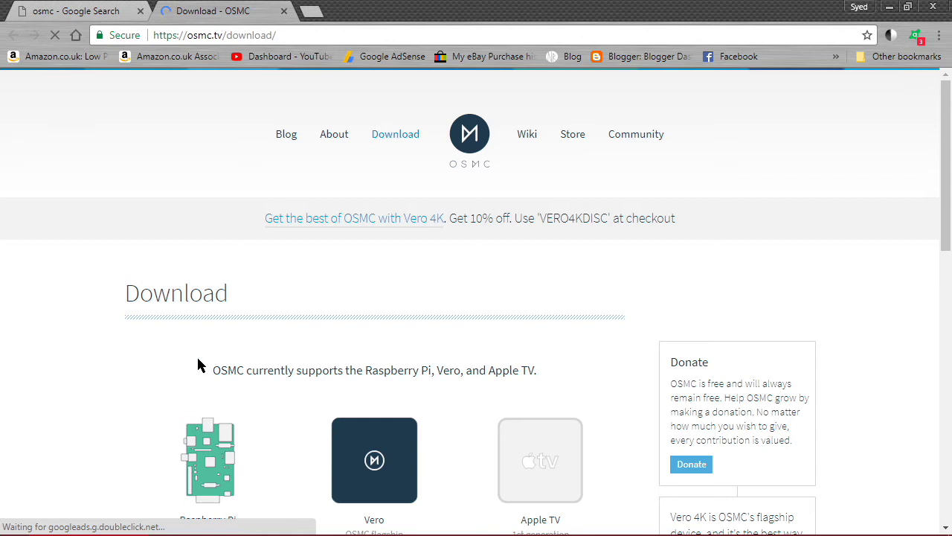
{"action": "scroll", "coordinate": [198, 364], "scroll_direction": "down", "scroll_amount": 8}
{"action": "left_click", "coordinate": [182, 309]}
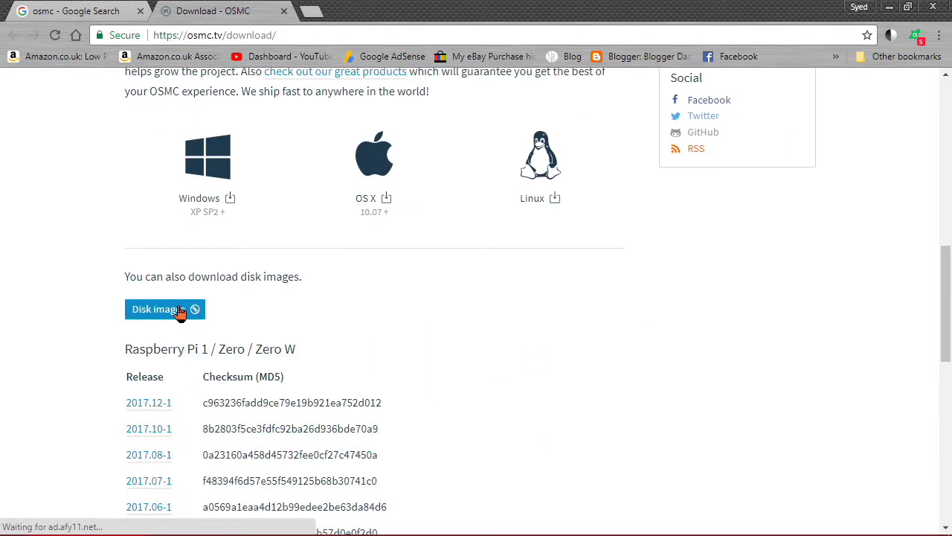
{"action": "scroll", "coordinate": [287, 320], "scroll_direction": "down", "scroll_amount": 4}
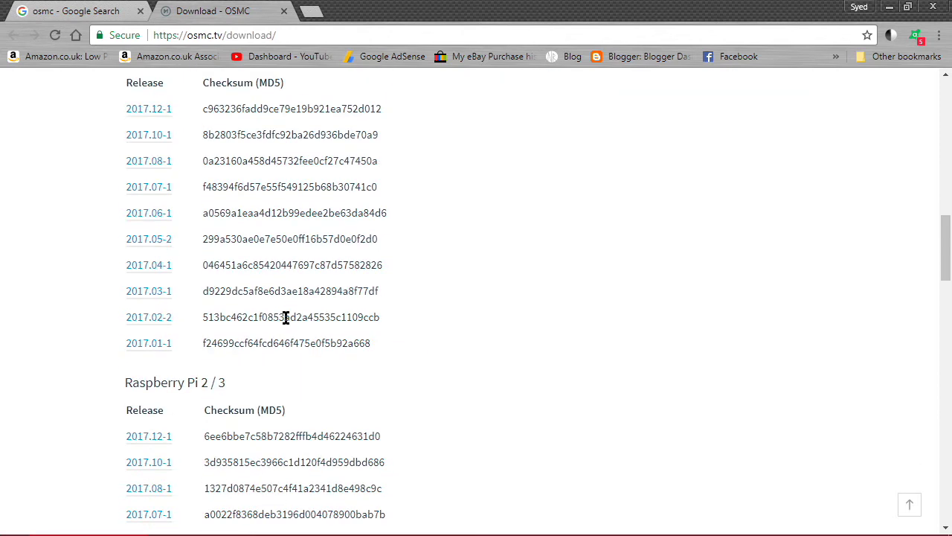
{"action": "scroll", "coordinate": [286, 318], "scroll_direction": "down", "scroll_amount": 2}
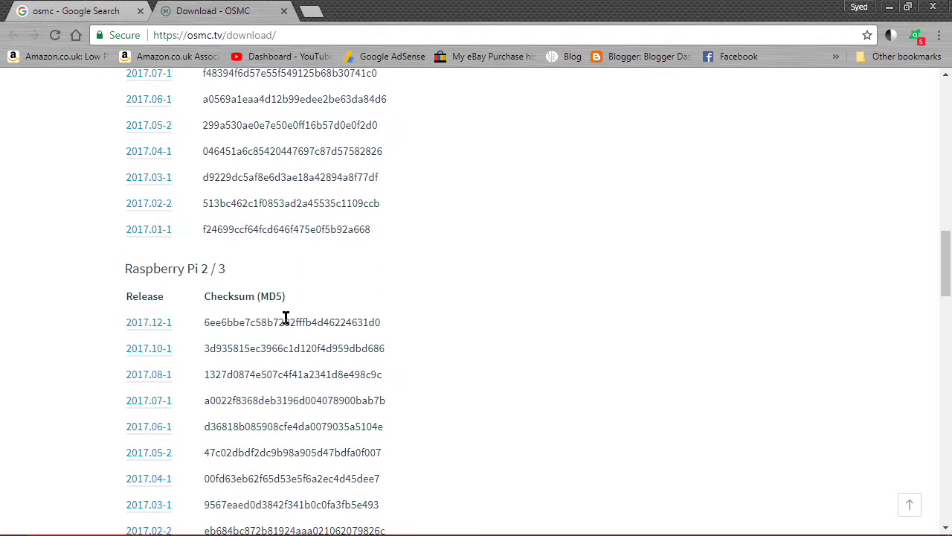
{"action": "left_click", "coordinate": [151, 321]}
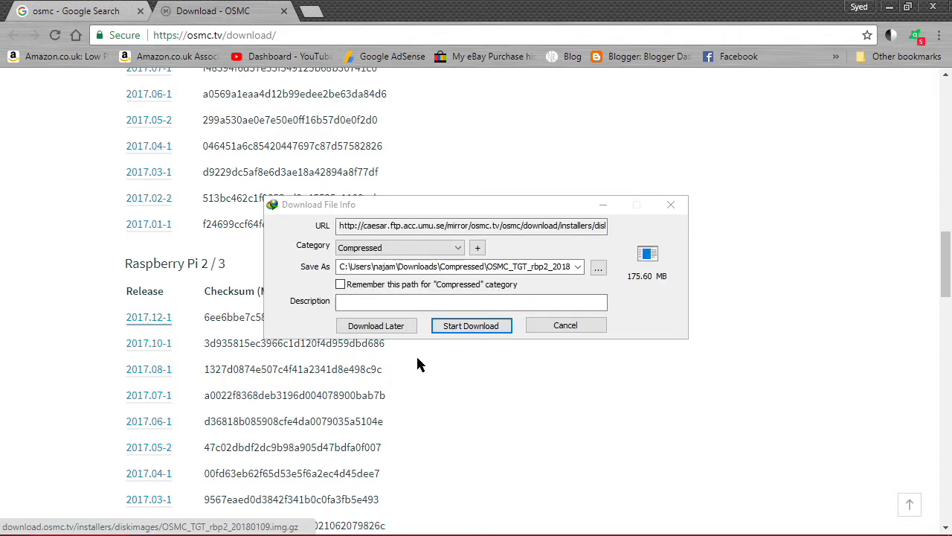
{"action": "left_click", "coordinate": [482, 328]}
Scroll through the disk image release and checksum tables.
{"action": "scroll", "coordinate": [751, 322], "scroll_direction": "down", "scroll_amount": 8}
{"action": "scroll", "coordinate": [750, 320], "scroll_direction": "down", "scroll_amount": 5}
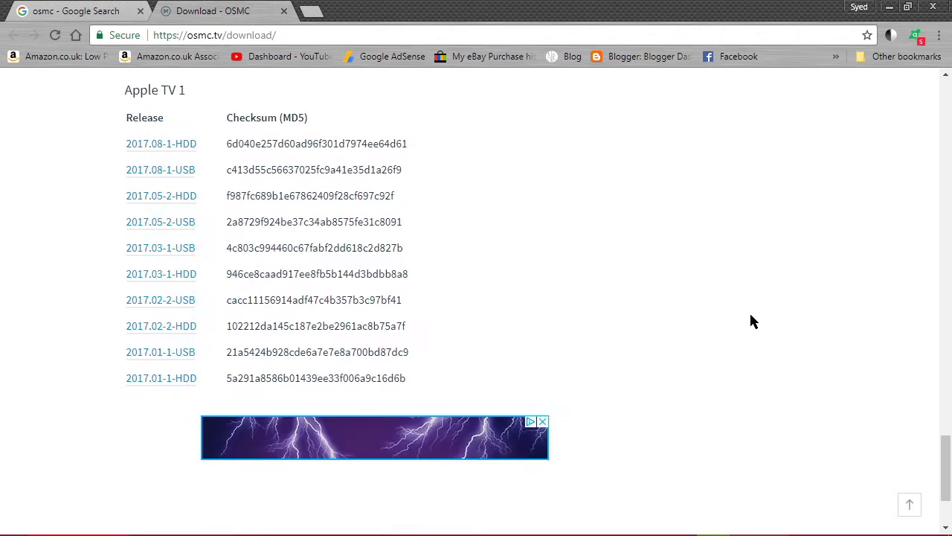
{"action": "scroll", "coordinate": [751, 321], "scroll_direction": "up", "scroll_amount": 12}
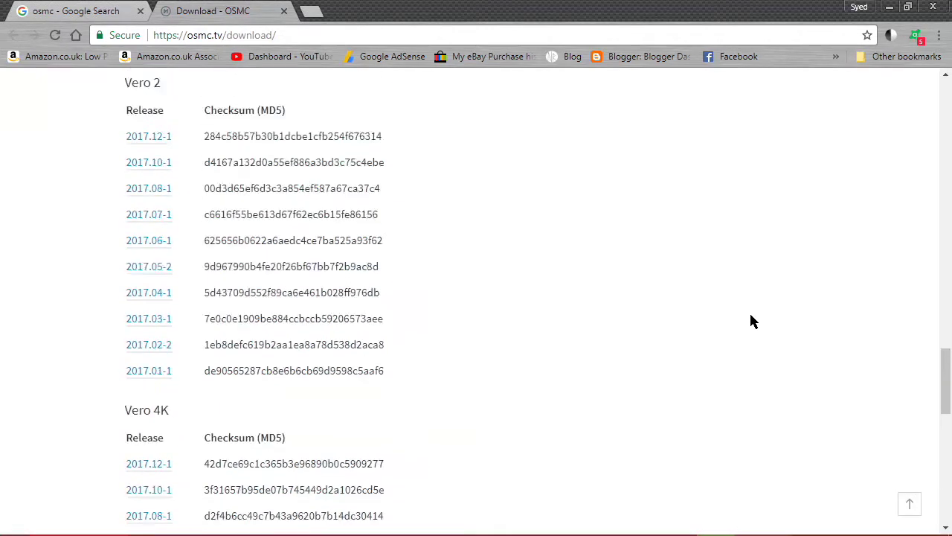
{"action": "scroll", "coordinate": [751, 321], "scroll_direction": "up", "scroll_amount": 5}
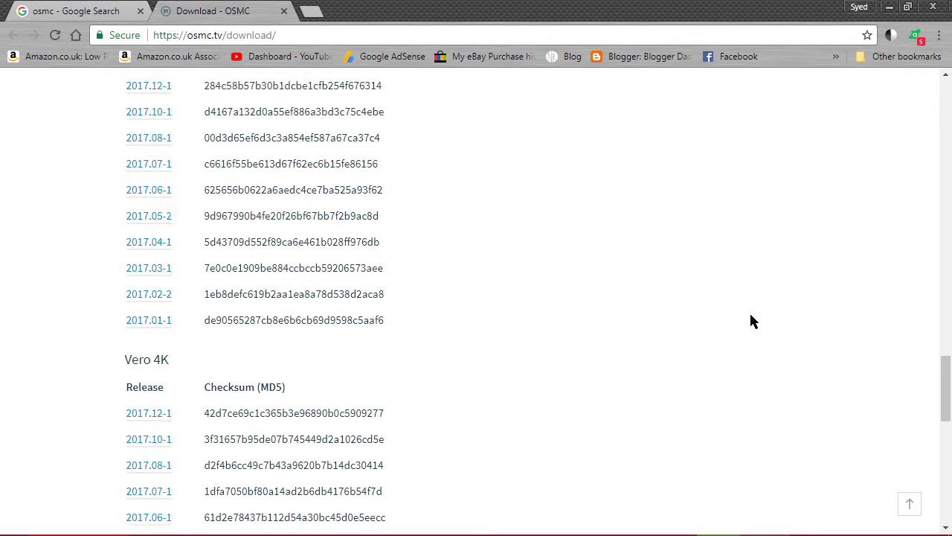
{"action": "scroll", "coordinate": [750, 316], "scroll_direction": "up", "scroll_amount": 3}
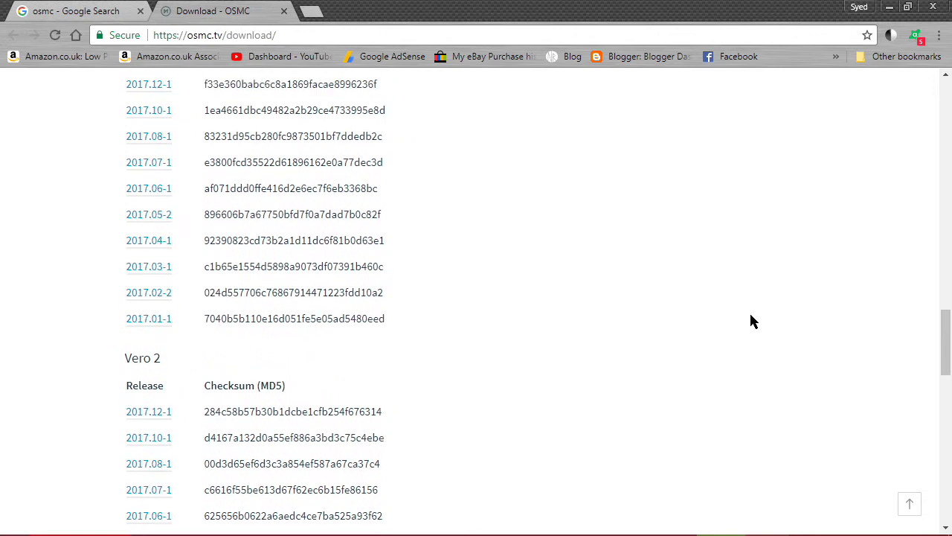
{"action": "scroll", "coordinate": [751, 322], "scroll_direction": "up", "scroll_amount": 5}
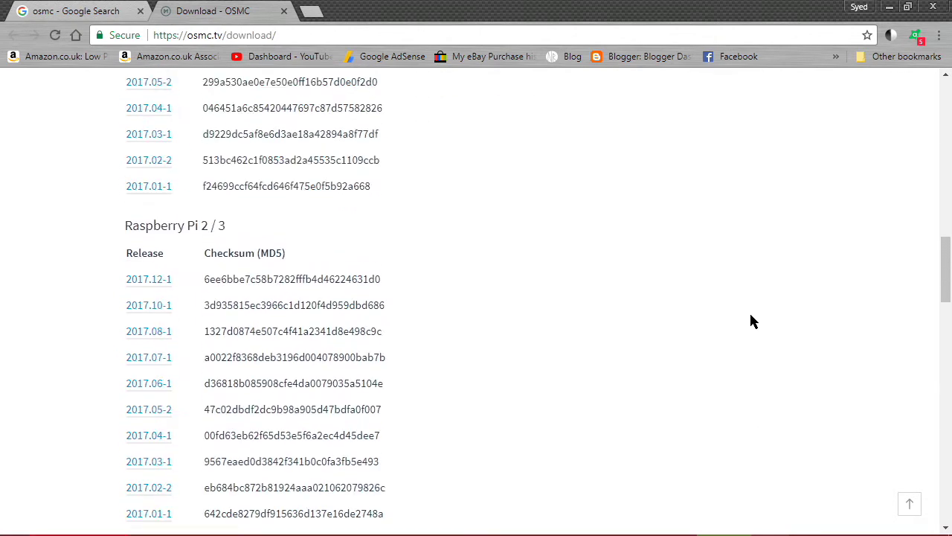
{"action": "scroll", "coordinate": [751, 321], "scroll_direction": "up", "scroll_amount": 5}
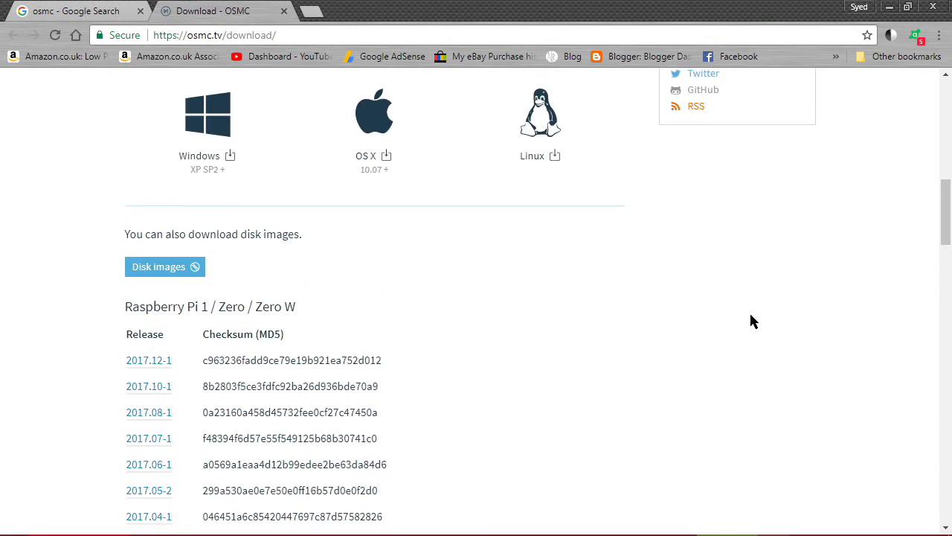
{"action": "scroll", "coordinate": [751, 322], "scroll_direction": "up", "scroll_amount": 3}
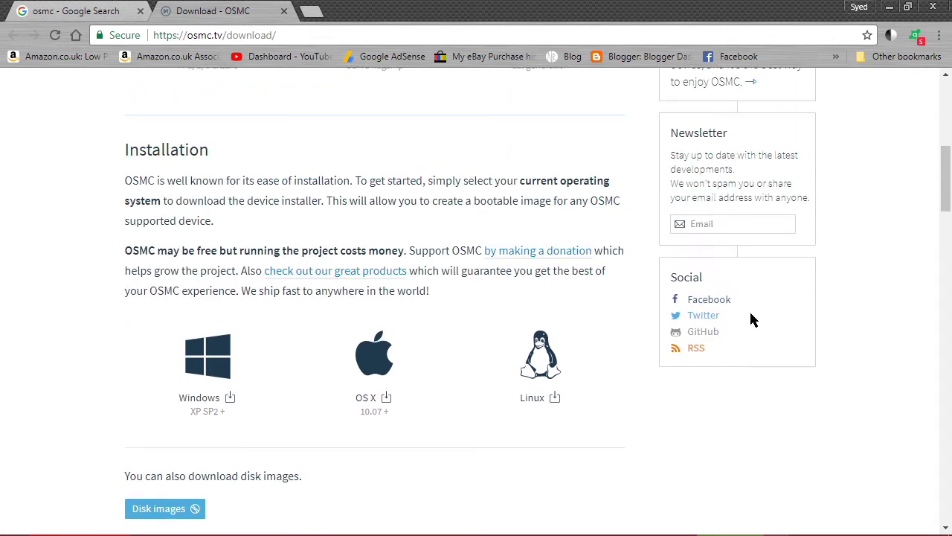
{"action": "scroll", "coordinate": [751, 320], "scroll_direction": "down", "scroll_amount": 2}
{"action": "key", "text": "alt+Tab"}
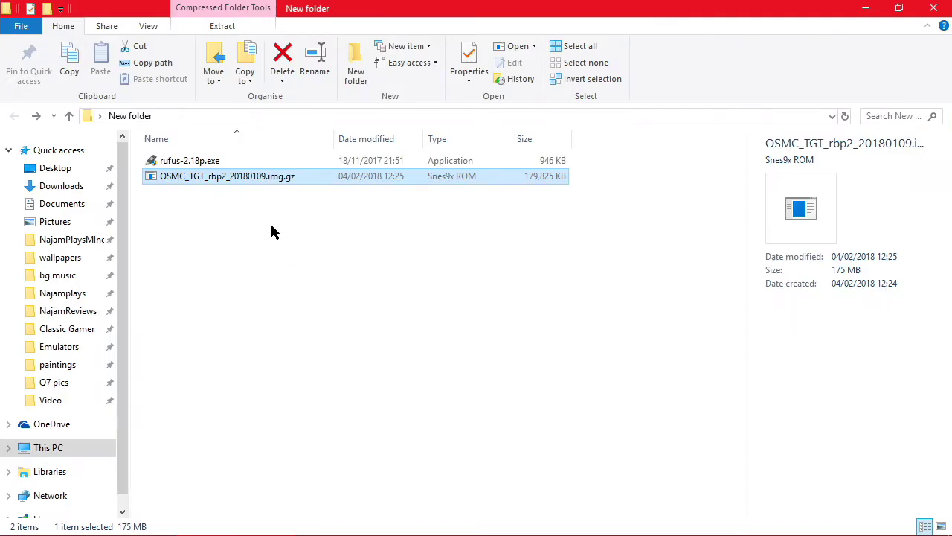
Extract OSMC_TGT_rbp2_20180109.img with 7-Zip Extract Here, then delete the .img.gz archive.
{"action": "left_click", "coordinate": [268, 228]}
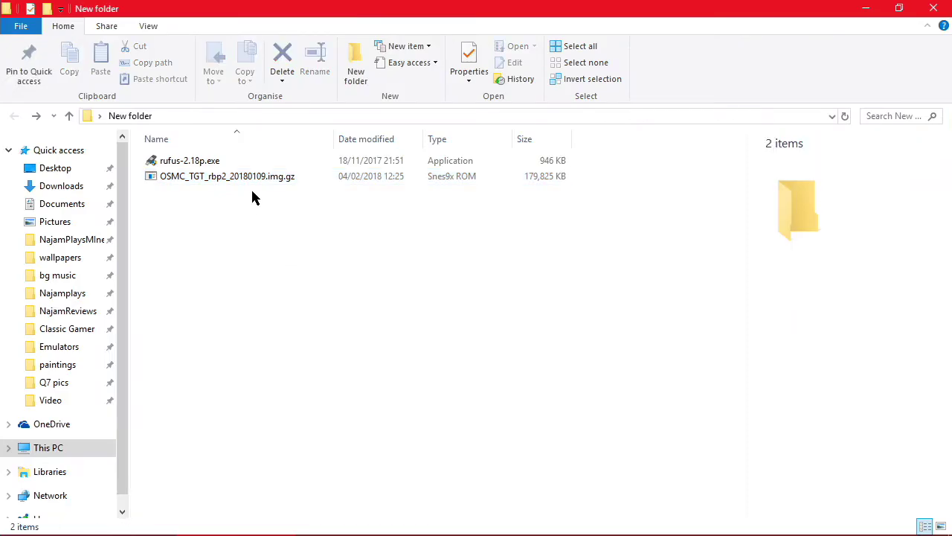
{"action": "left_click", "coordinate": [189, 181]}
{"action": "right_click", "coordinate": [189, 180]}
{"action": "mouse_move", "coordinate": [191, 208]}
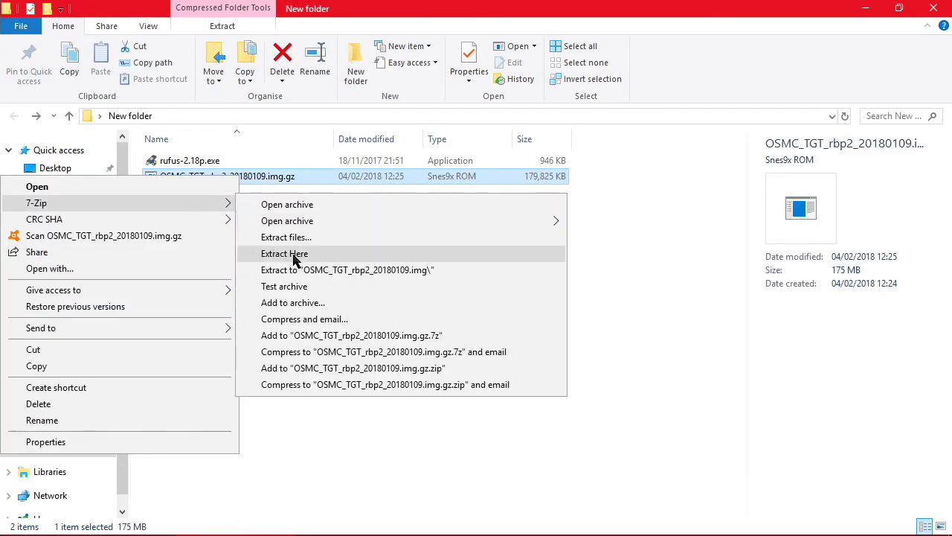
{"action": "left_click", "coordinate": [318, 255]}
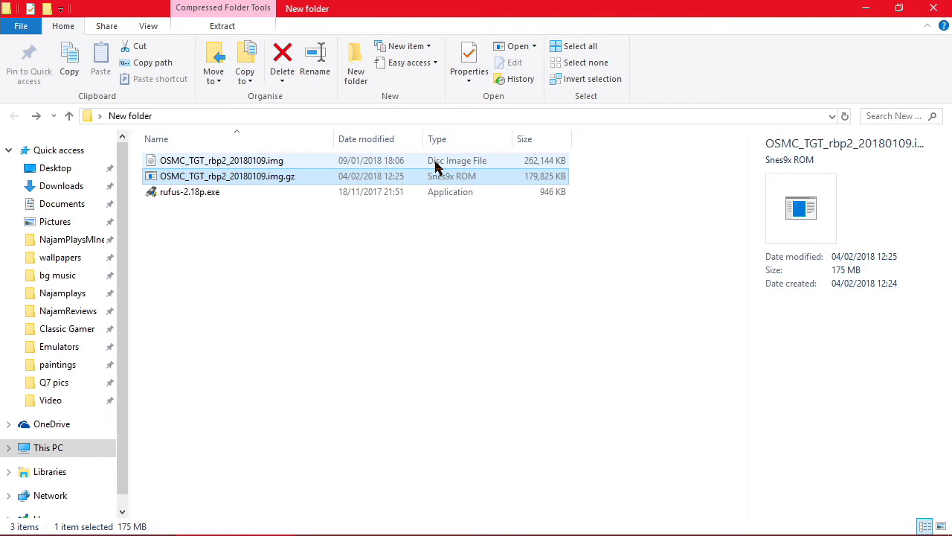
{"action": "left_click", "coordinate": [282, 219]}
{"action": "left_click", "coordinate": [284, 179]}
{"action": "key", "text": "Delete"}
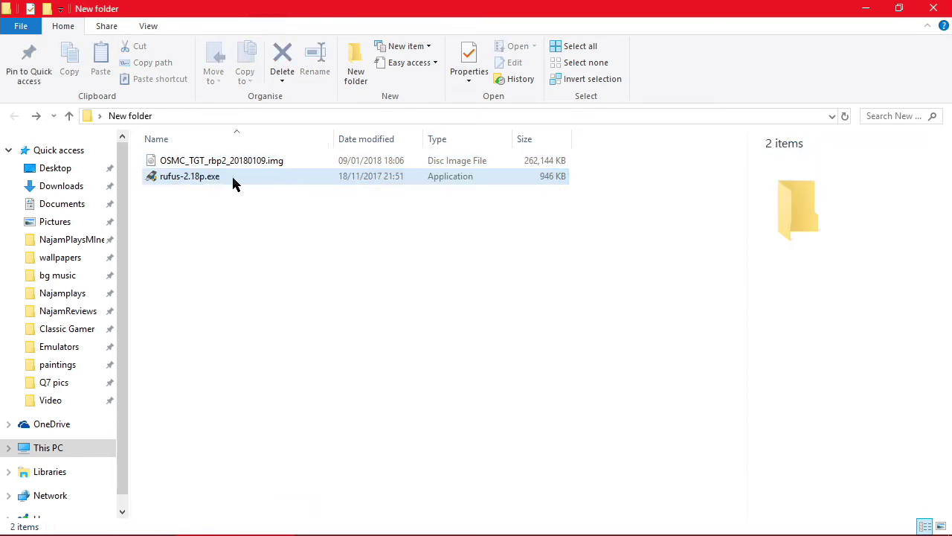
In Rufus, choose DD Image with OSMC_TGT_rbp2_20180109.img and start writing to E:.
{"action": "double_click", "coordinate": [188, 177]}
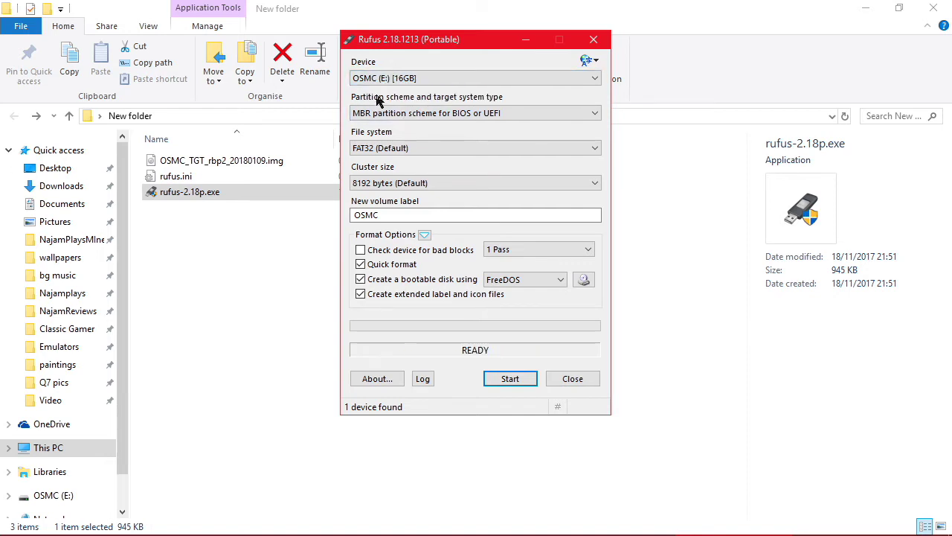
{"action": "left_click", "coordinate": [525, 280]}
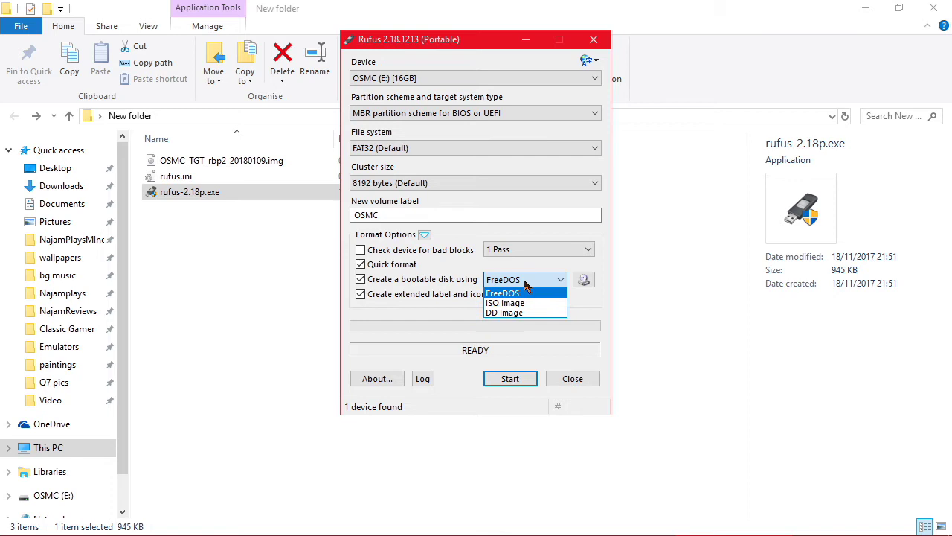
{"action": "left_click", "coordinate": [523, 314]}
{"action": "left_click", "coordinate": [584, 280]}
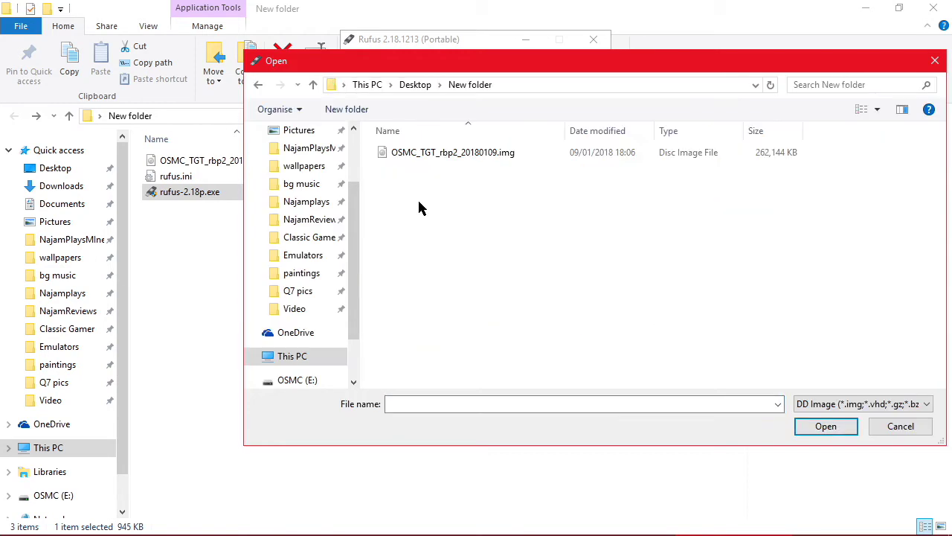
{"action": "left_click", "coordinate": [461, 153]}
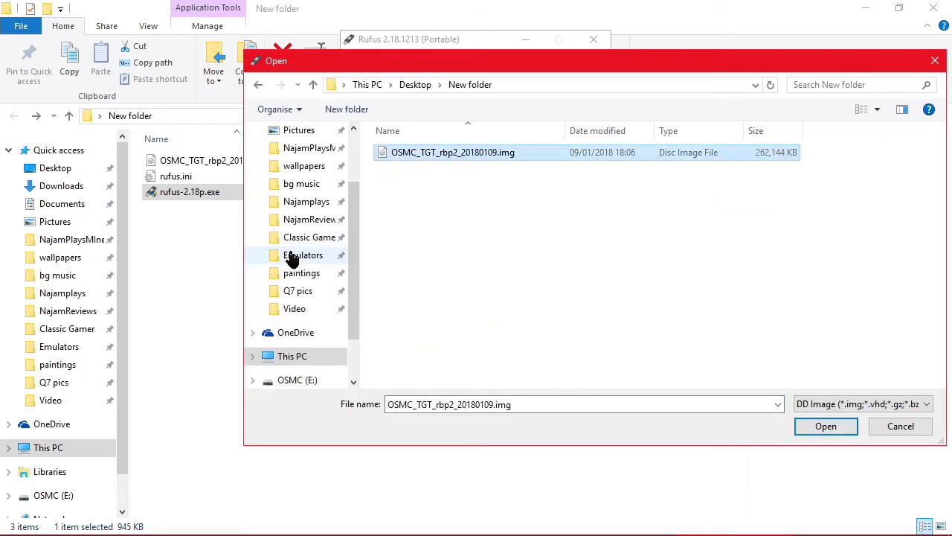
{"action": "left_click", "coordinate": [826, 425]}
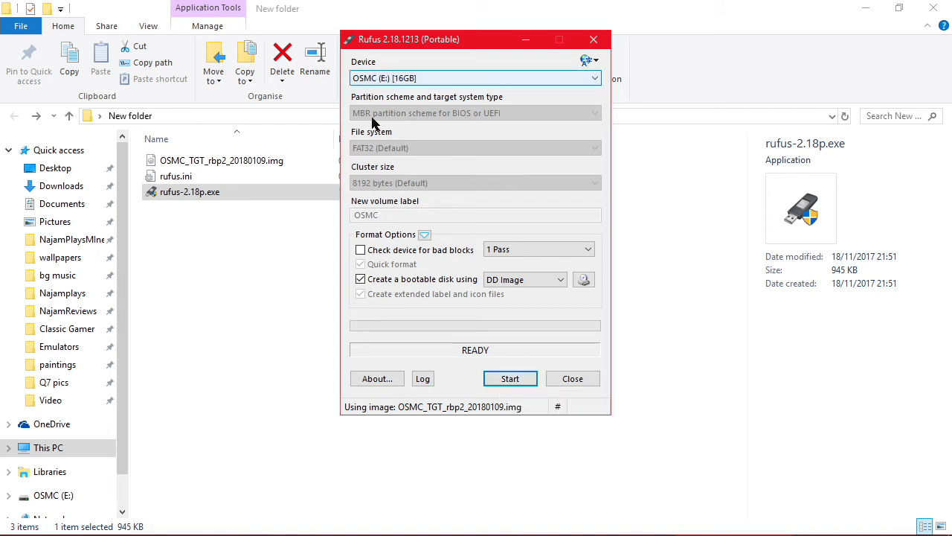
{"action": "left_click", "coordinate": [514, 384]}
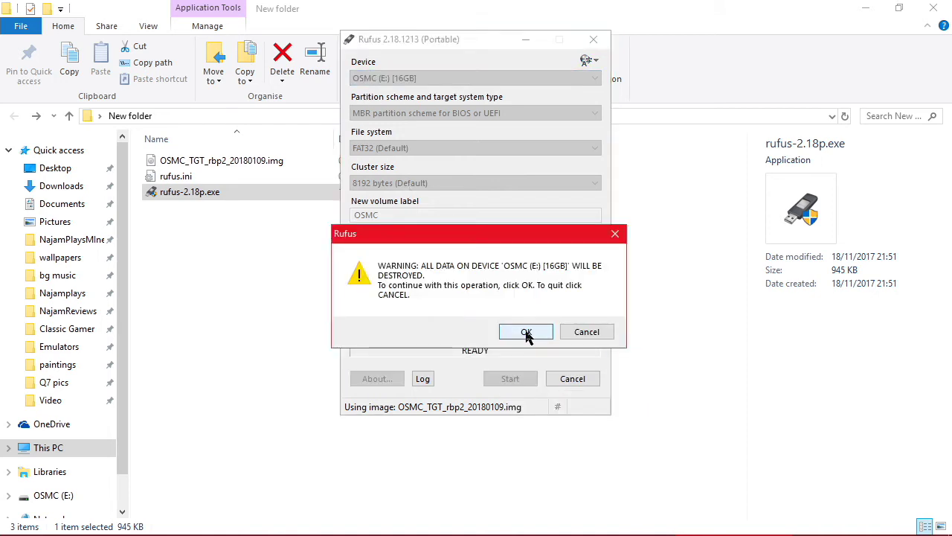
{"action": "left_click", "coordinate": [526, 334]}
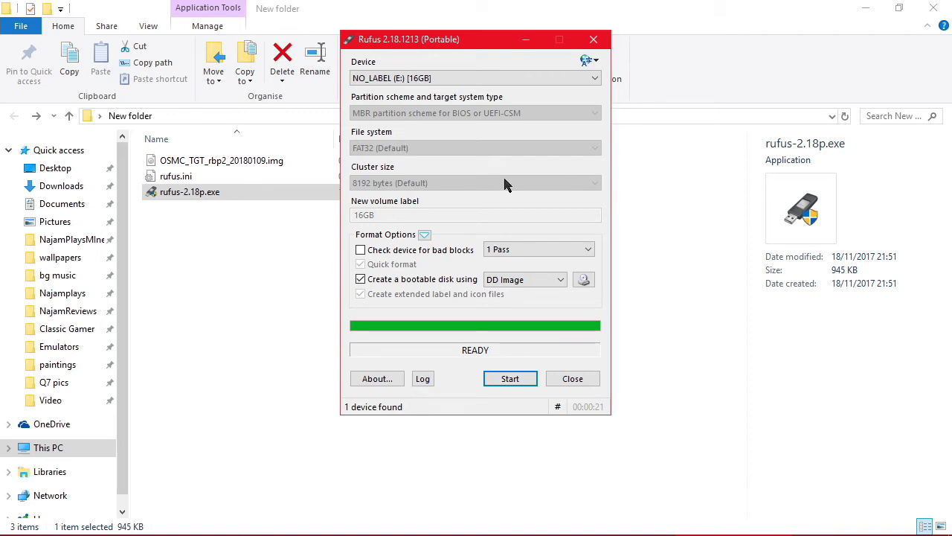
Check USB Drive (E:) in This PC, then close Rufus and the This PC window.
{"action": "left_click", "coordinate": [49, 450]}
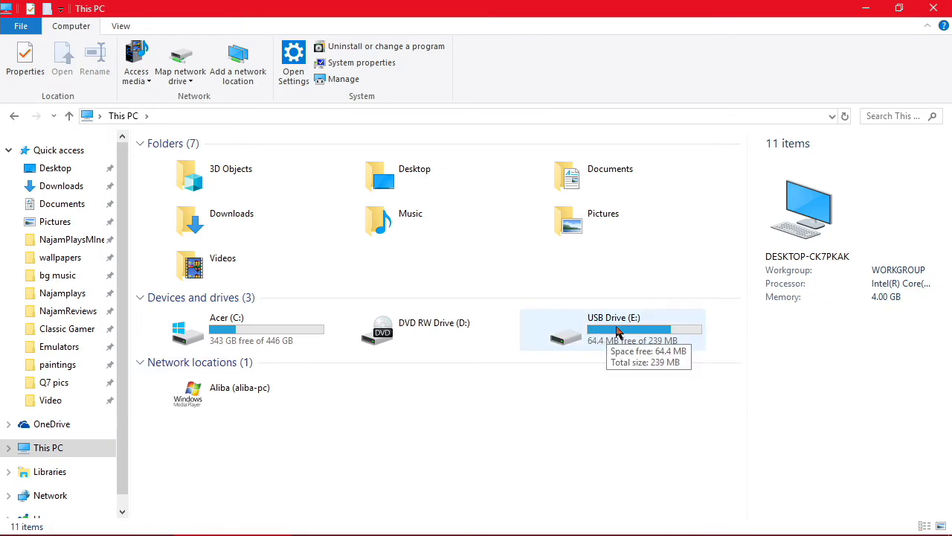
{"action": "left_click", "coordinate": [632, 320]}
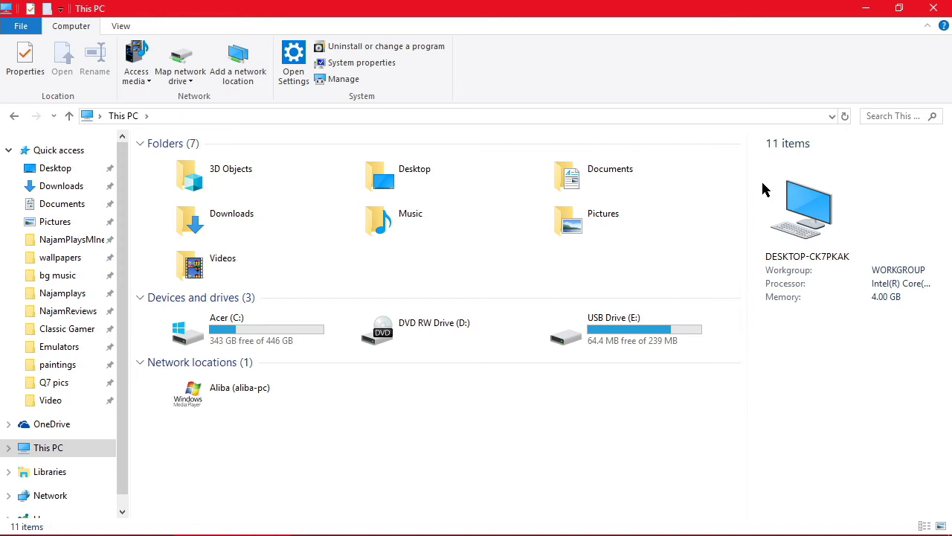
{"action": "mouse_move", "coordinate": [803, 525]}
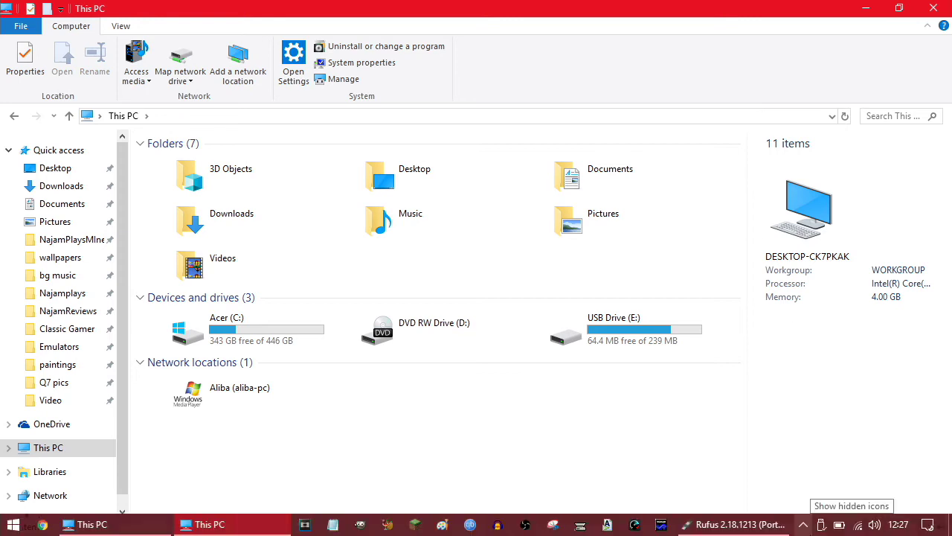
{"action": "left_click", "coordinate": [760, 525]}
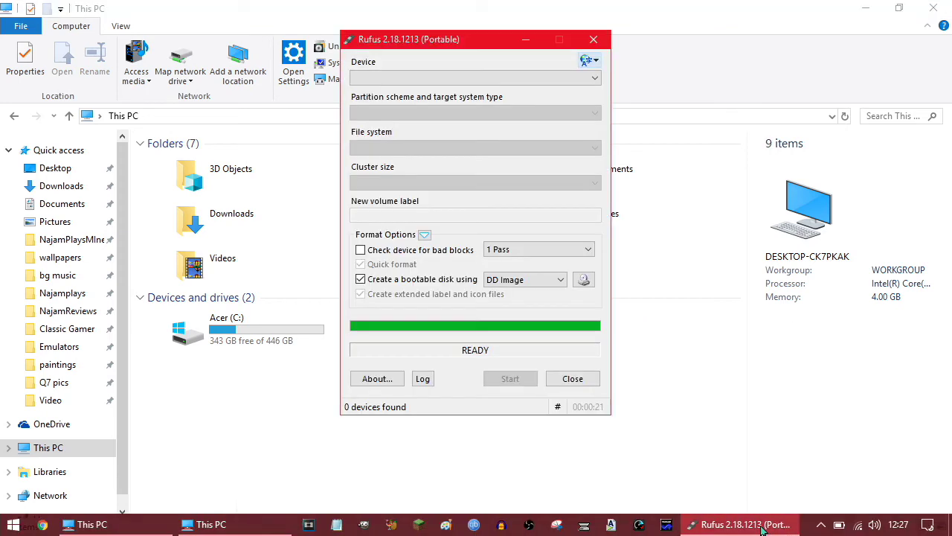
{"action": "left_click", "coordinate": [573, 379]}
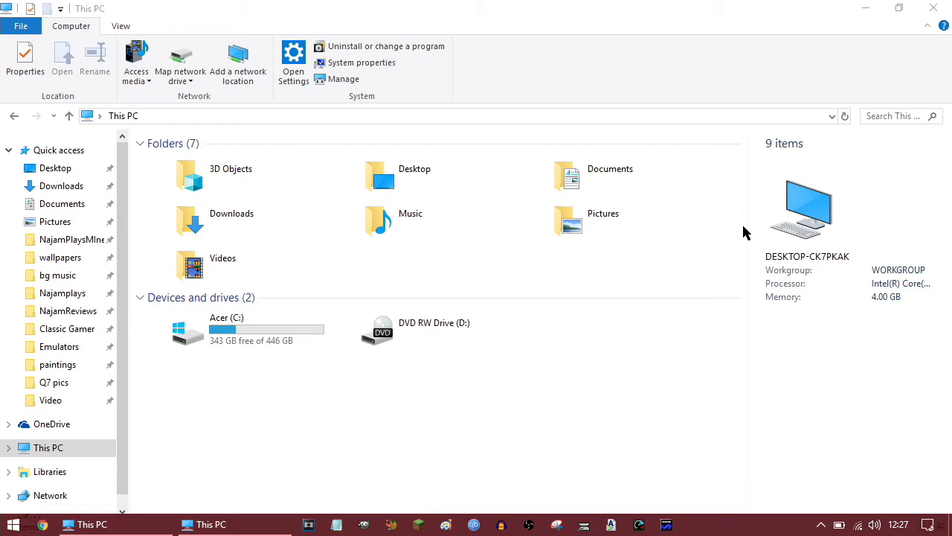
{"action": "left_click", "coordinate": [934, 8]}
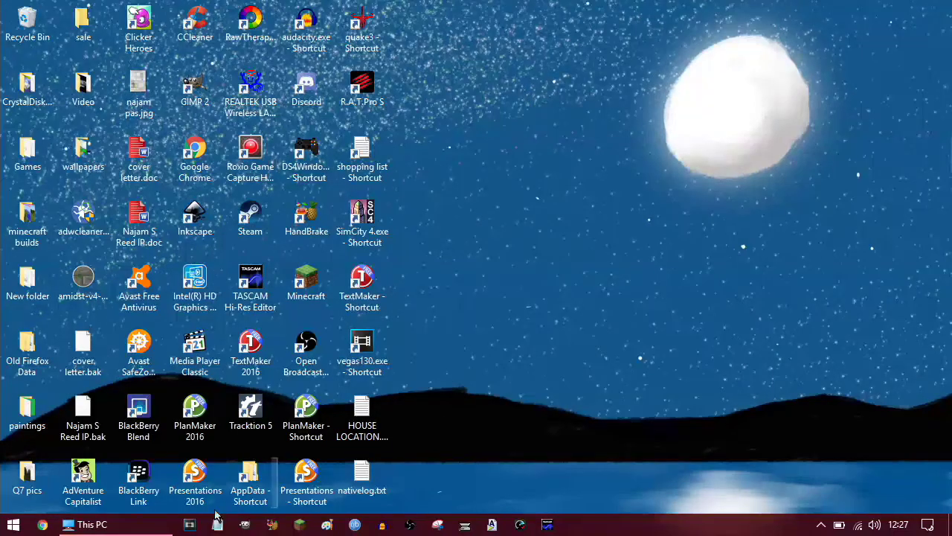
Reopen This PC from the taskbar before booting the Pi from the card.
{"action": "left_click", "coordinate": [86, 524]}
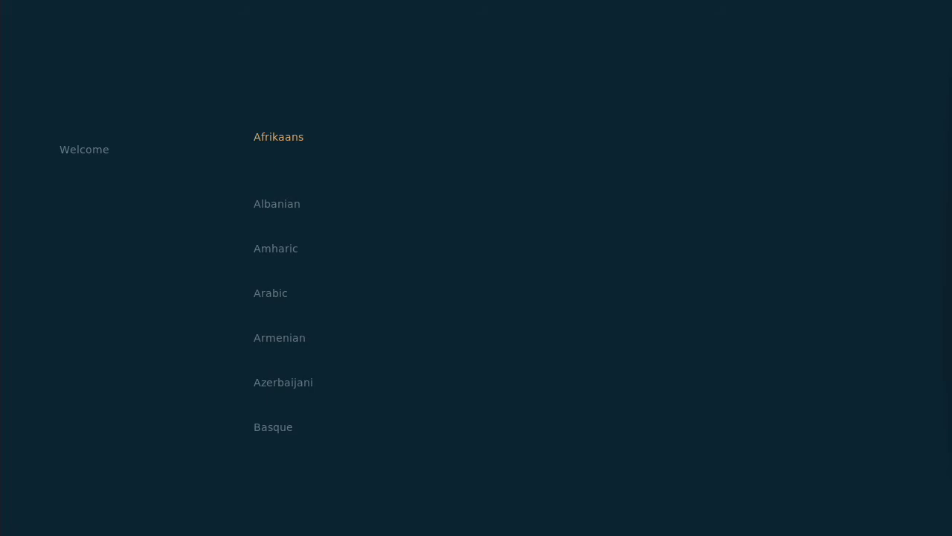
Choose English as the interface language and confirm it.
{"action": "key", "text": "Down"}
{"action": "key", "text": "Down"}
{"action": "key", "text": "Down"}
{"action": "key", "text": "Down"}
{"action": "key", "text": "Down"}
{"action": "key", "text": "Down"}
{"action": "key", "text": "Down"}
{"action": "key", "text": "Down"}
{"action": "key", "text": "Down"}
{"action": "key", "text": "Down"}
{"action": "key", "text": "Down"}
{"action": "key", "text": "Down"}
{"action": "key", "text": "Down"}
{"action": "key", "text": "Down"}
{"action": "key", "text": "Down"}
{"action": "key", "text": "Down"}
{"action": "key", "text": "Down"}
{"action": "key", "text": "Down"}
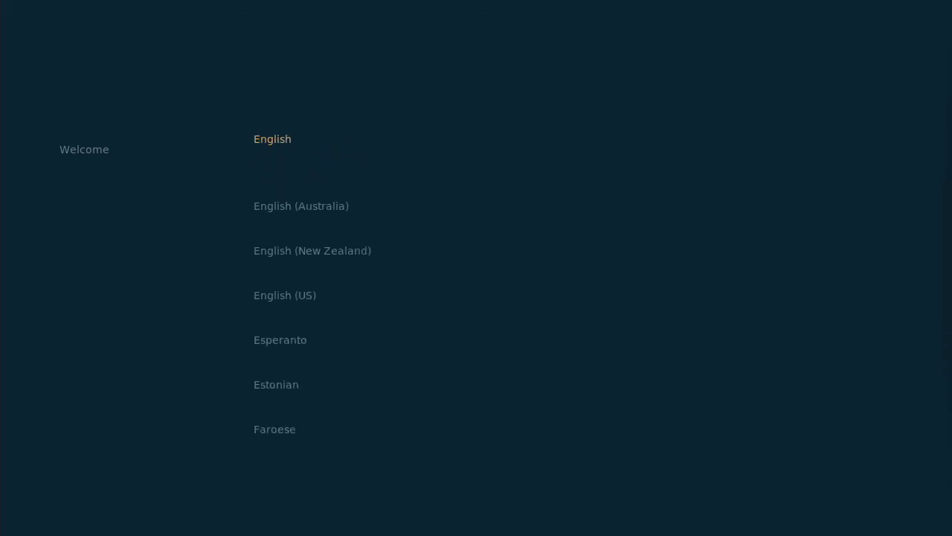
{"action": "key", "text": "Return"}
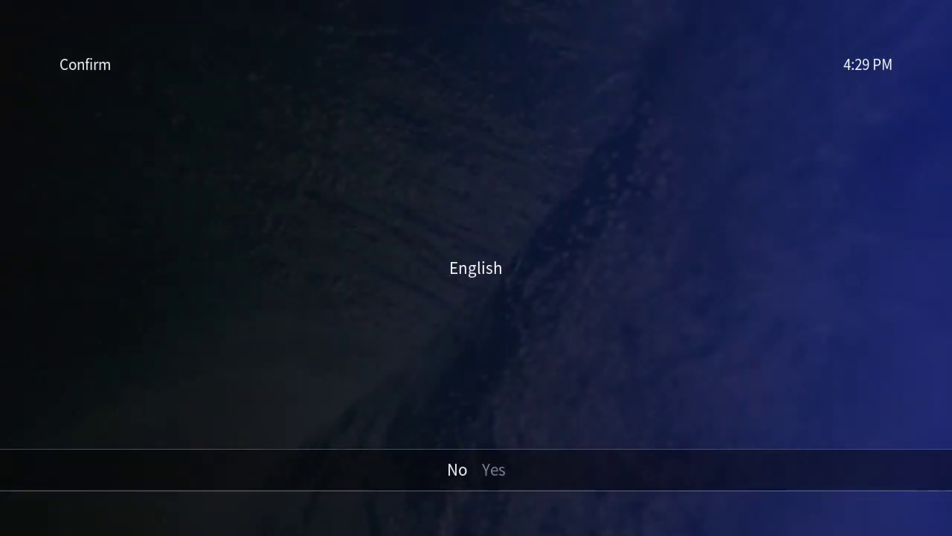
{"action": "key", "text": "Right"}
{"action": "key", "text": "Return"}
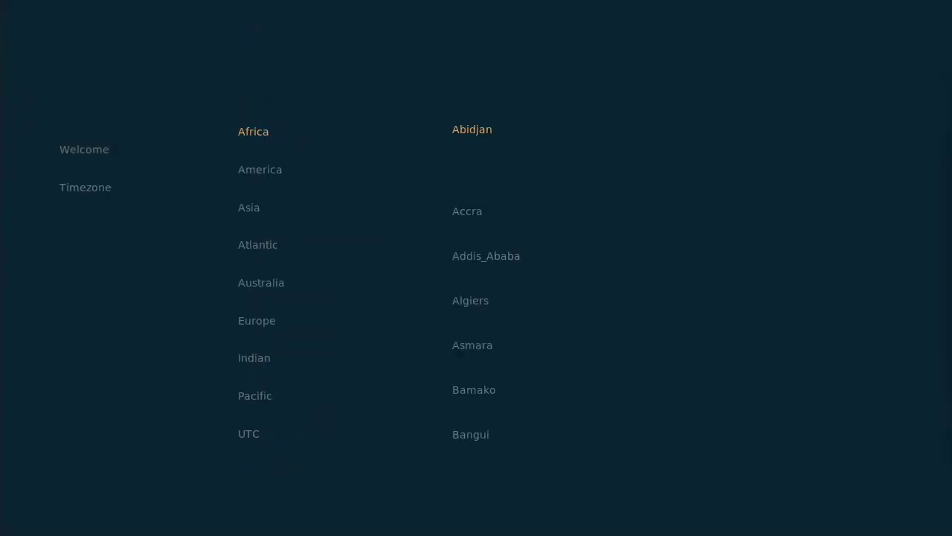
Set the timezone to Europe/Dublin.
{"action": "left_click", "coordinate": [298, 256]}
{"action": "left_click", "coordinate": [296, 282]}
{"action": "left_click", "coordinate": [475, 226]}
{"action": "key", "text": "Left"}
{"action": "key", "text": "Down"}
{"action": "key", "text": "Right"}
{"action": "key", "text": "Down"}
{"action": "key", "text": "Down"}
{"action": "key", "text": "Down"}
{"action": "key", "text": "Down"}
{"action": "key", "text": "Down"}
{"action": "key", "text": "Down"}
{"action": "key", "text": "Down"}
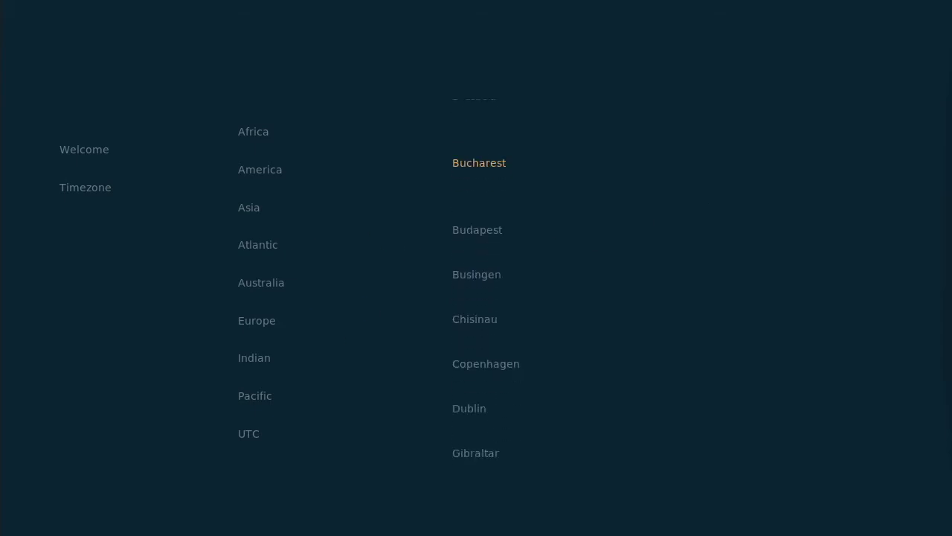
{"action": "key", "text": "Return"}
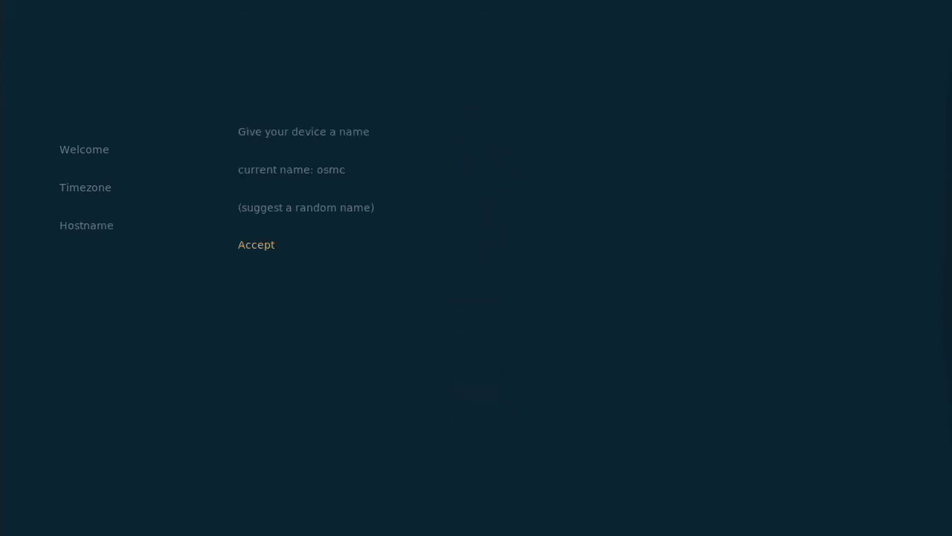
Keep hostname osmc and SSH enabled, and accept the licence.
{"action": "key", "text": "Return"}
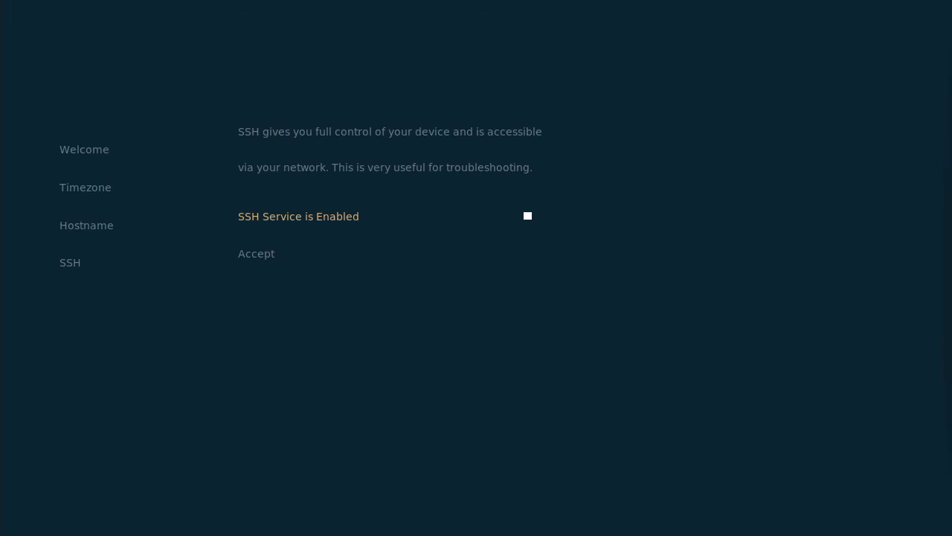
{"action": "key", "text": "Down"}
{"action": "key", "text": "Return"}
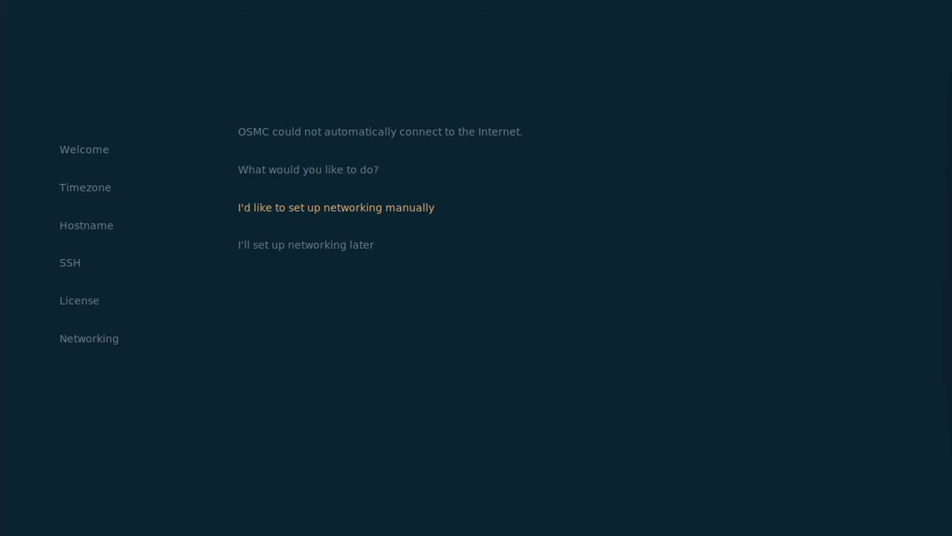
Choose manual networking and enable the wireless adapter.
{"action": "key", "text": "Return"}
{"action": "key", "text": "Right"}
{"action": "key", "text": "Left"}
{"action": "key", "text": "Down"}
{"action": "key", "text": "Right"}
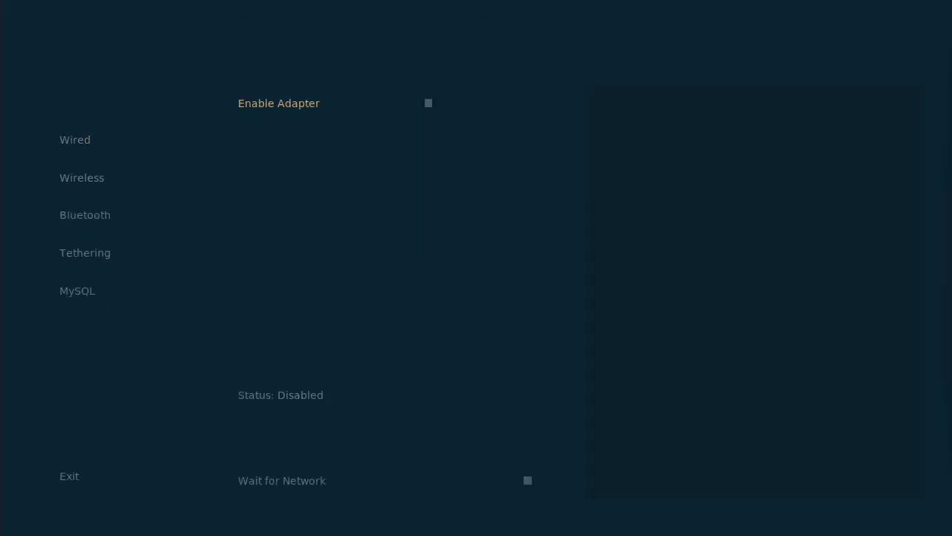
{"action": "key", "text": "Return"}
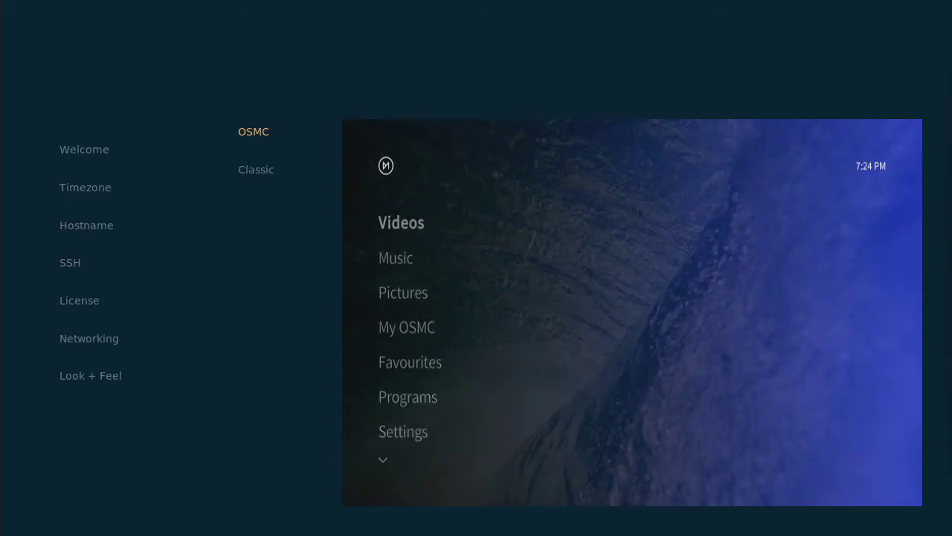
Preview the Classic skin, then keep the OSMC skin.
{"action": "key", "text": "Down"}
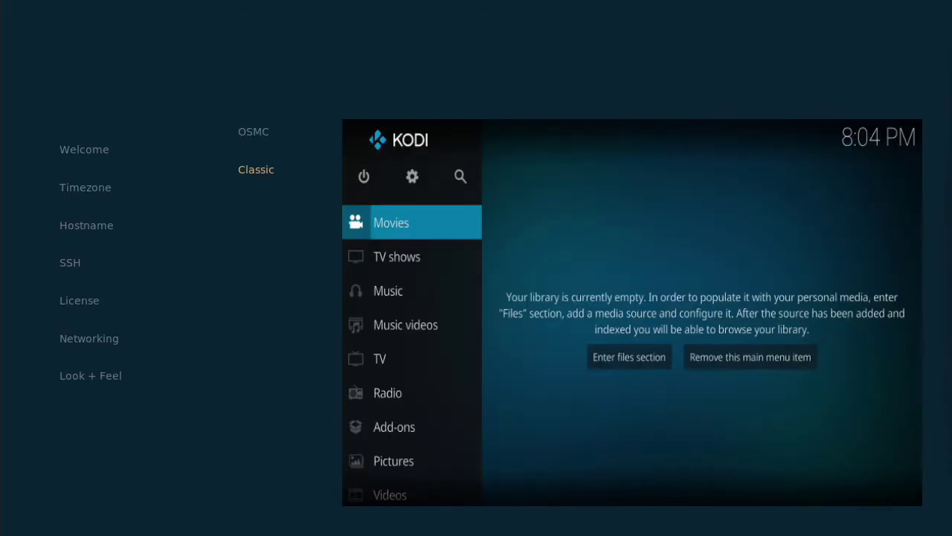
{"action": "key", "text": "Up"}
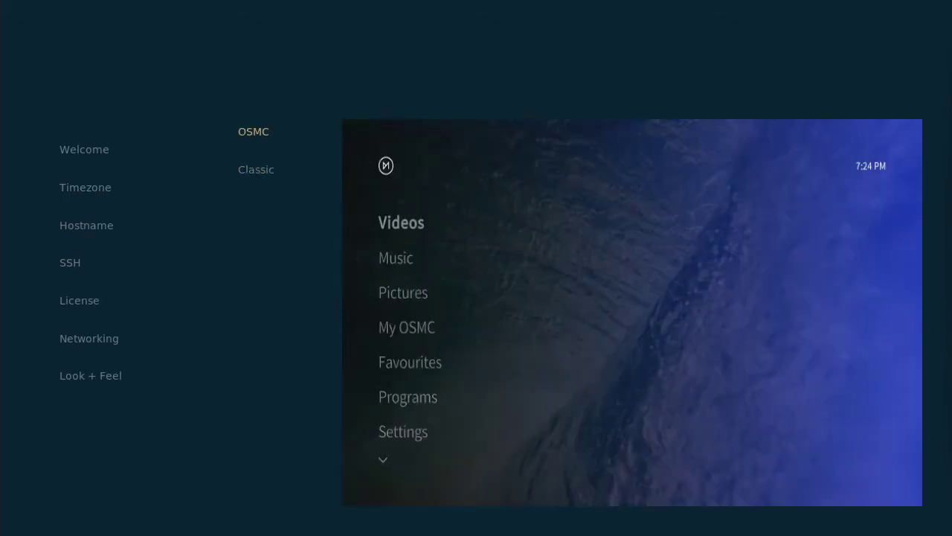
{"action": "key", "text": "Down"}
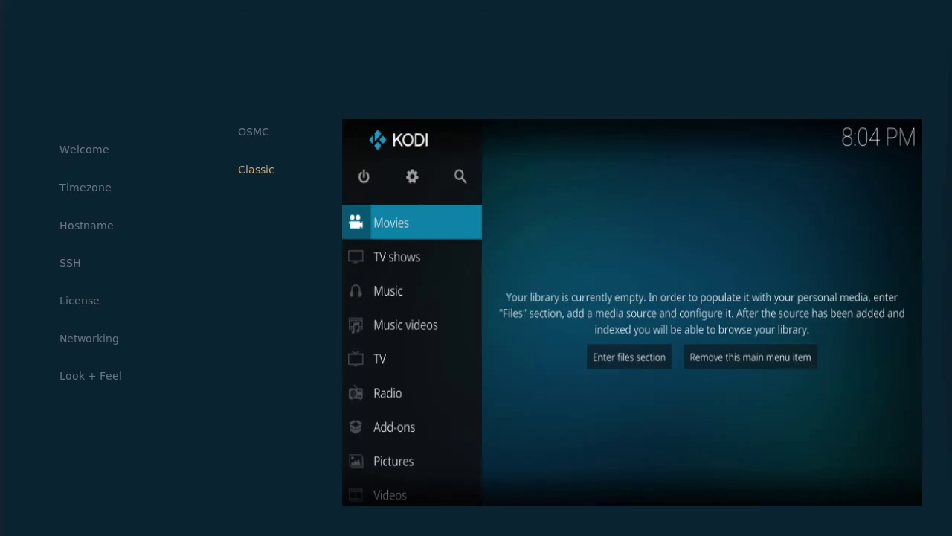
{"action": "key", "text": "Up"}
{"action": "key", "text": "Return"}
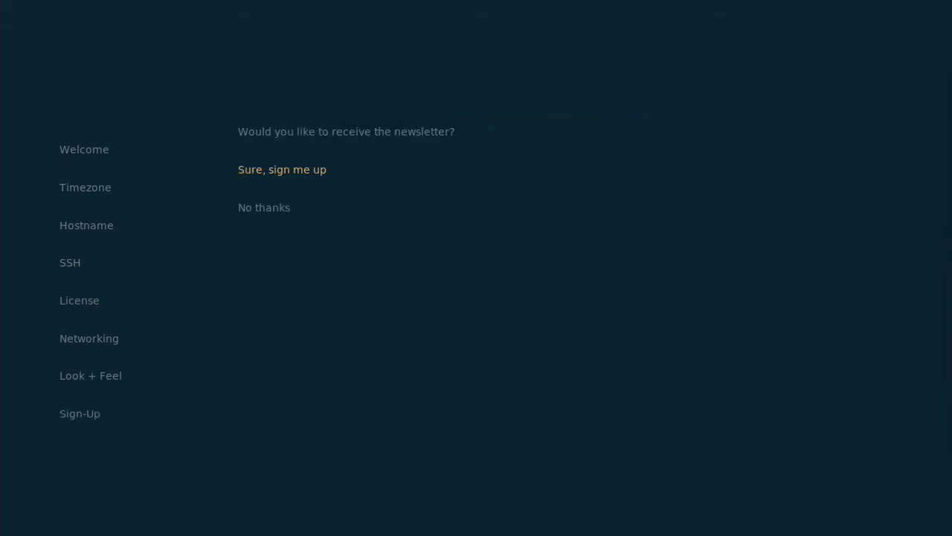
Decline the newsletter sign-up and exit setup to the home menu.
{"action": "key", "text": "Down"}
{"action": "key", "text": "Return"}
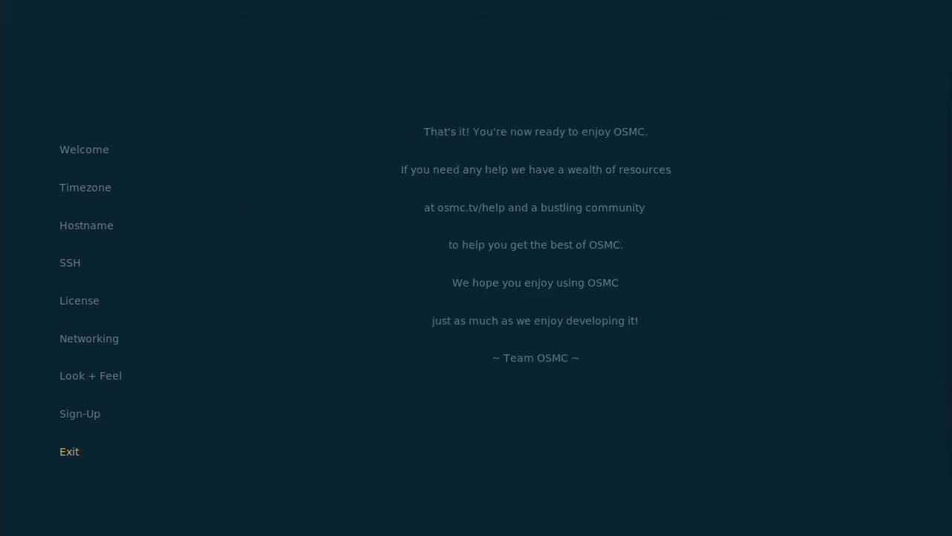
{"action": "key", "text": "Return"}
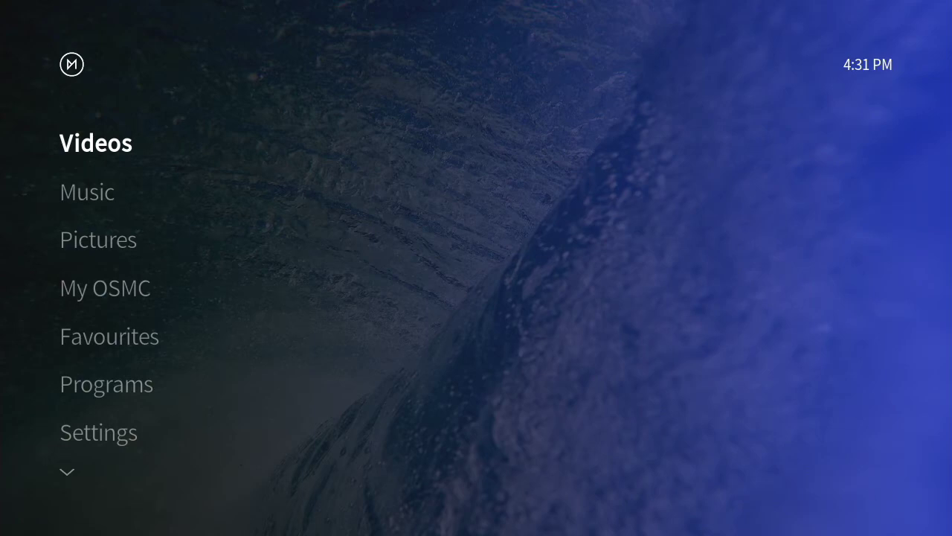
Check the wireless network status, then close the network settings.
{"action": "key", "text": "Down"}
{"action": "key", "text": "Down"}
{"action": "key", "text": "Down"}
{"action": "key", "text": "Down"}
{"action": "key", "text": "Down"}
{"action": "key", "text": "Down"}
{"action": "key", "text": "Return"}
{"action": "key", "text": "Down"}
{"action": "key", "text": "Down"}
{"action": "key", "text": "Down"}
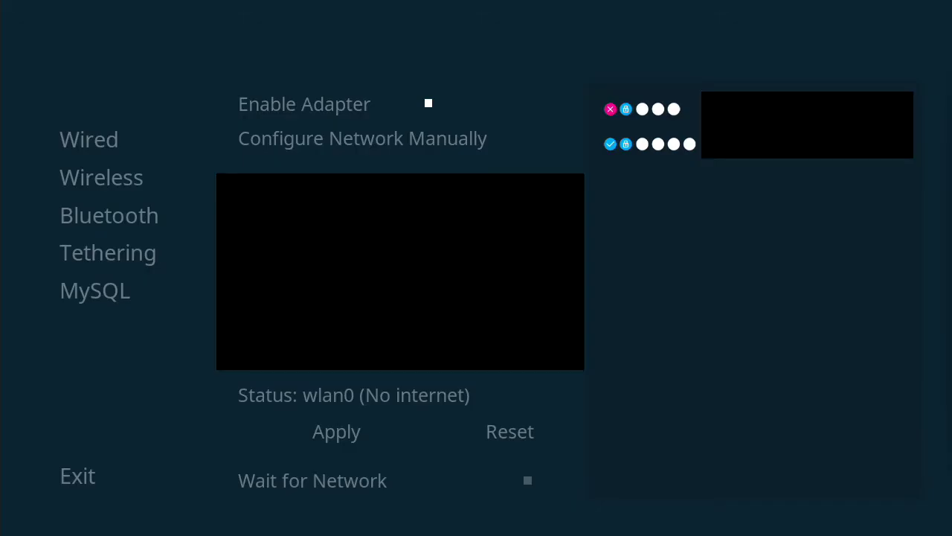
{"action": "key", "text": "Escape"}
View the empty Video add-ons list under Videos, then go back.
{"action": "key", "text": "Up"}
{"action": "key", "text": "Up"}
{"action": "key", "text": "Up"}
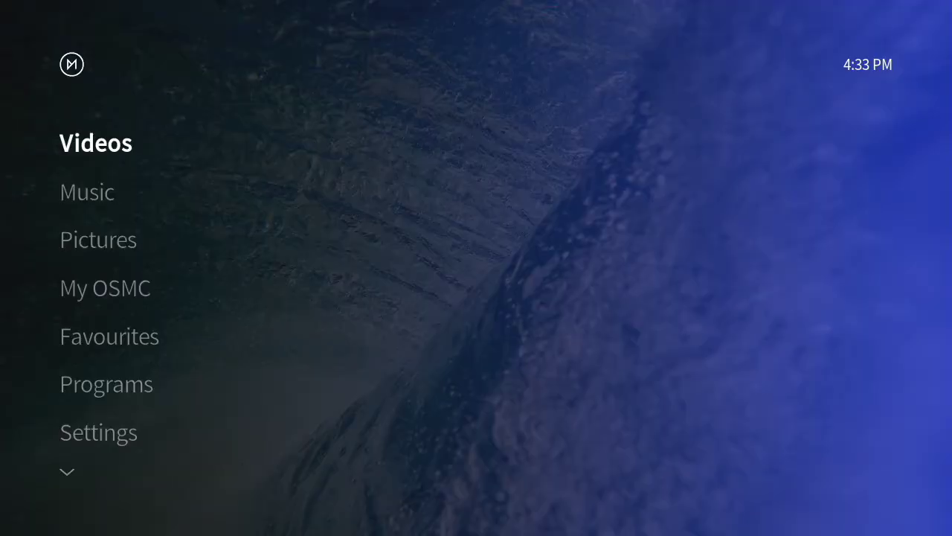
{"action": "key", "text": "Down"}
{"action": "key", "text": "Down"}
{"action": "key", "text": "Up"}
{"action": "key", "text": "Up"}
{"action": "key", "text": "Return"}
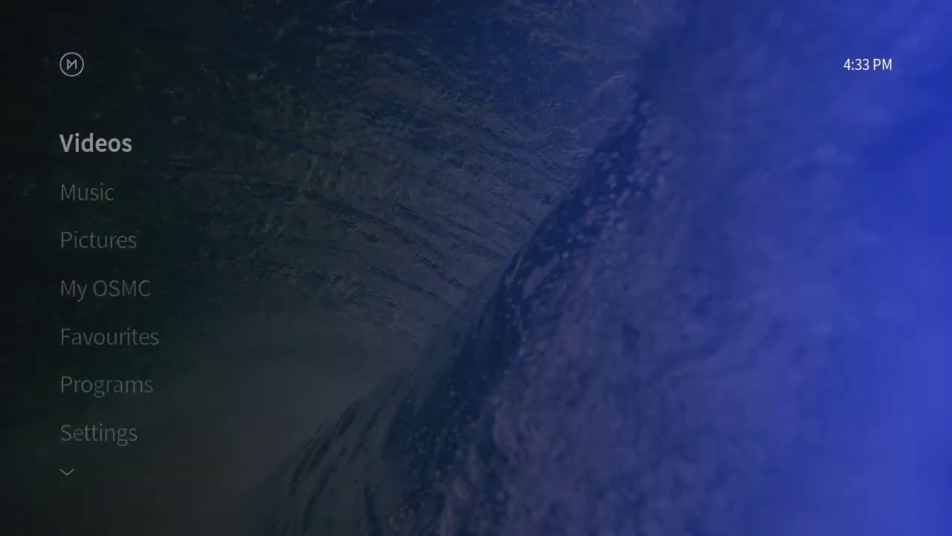
{"action": "key", "text": "Down"}
{"action": "key", "text": "Return"}
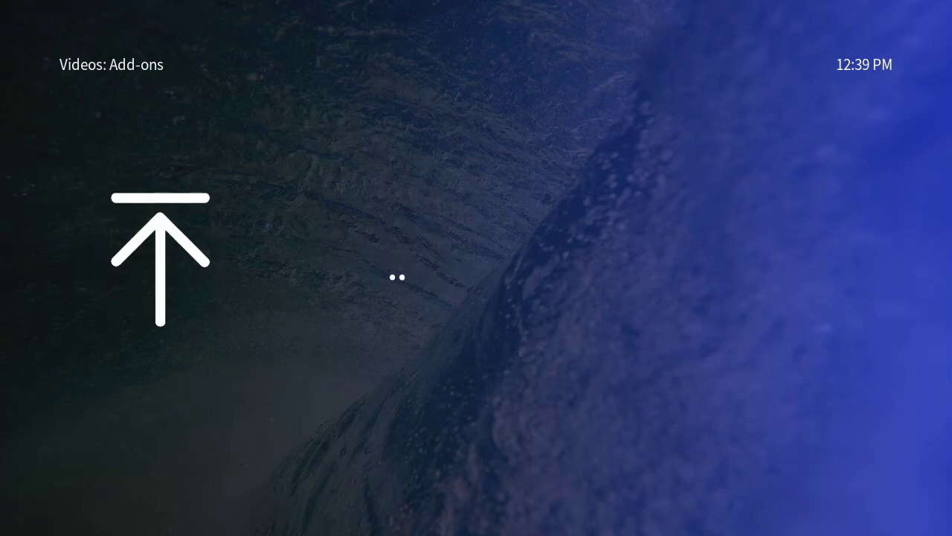
{"action": "key", "text": "BackSpace"}
View the empty Program add-ons list, return home and move to Settings.
{"action": "key", "text": "BackSpace"}
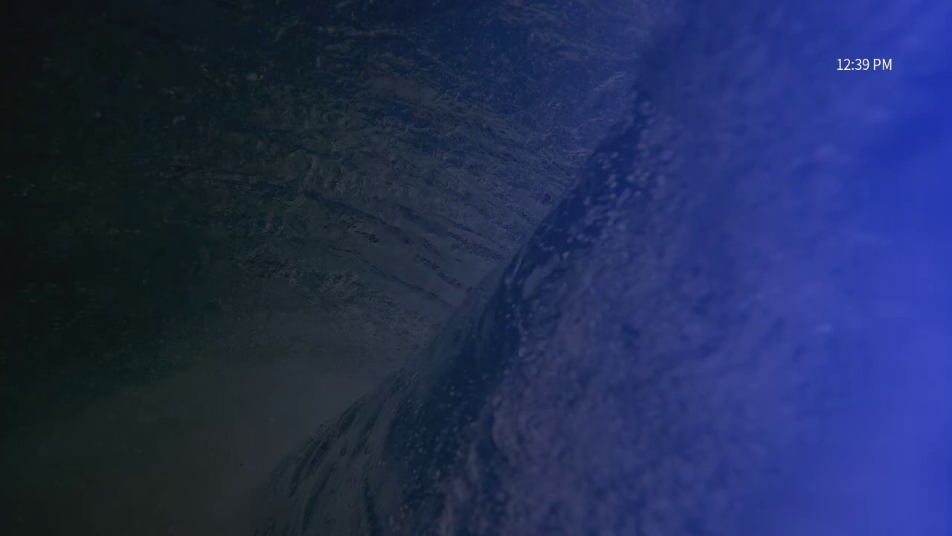
{"action": "key", "text": "Down"}
{"action": "key", "text": "Down"}
{"action": "key", "text": "Down"}
{"action": "key", "text": "Down"}
{"action": "key", "text": "Down"}
{"action": "key", "text": "Return"}
{"action": "key", "text": "BackSpace"}
{"action": "key", "text": "Down"}
{"action": "key", "text": "Return"}
{"action": "key", "text": "Up"}
{"action": "key", "text": "Up"}
{"action": "key", "text": "Up"}
{"action": "key", "text": "Down"}
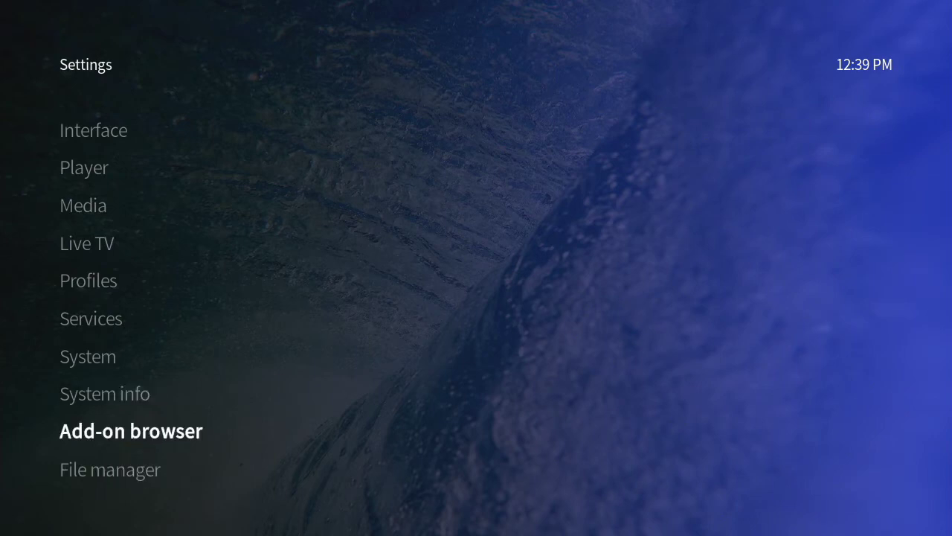
Open Add-on browser > Install from repository > Video add-ons, listing 370 add-ons.
{"action": "key", "text": "Return"}
{"action": "key", "text": "Down"}
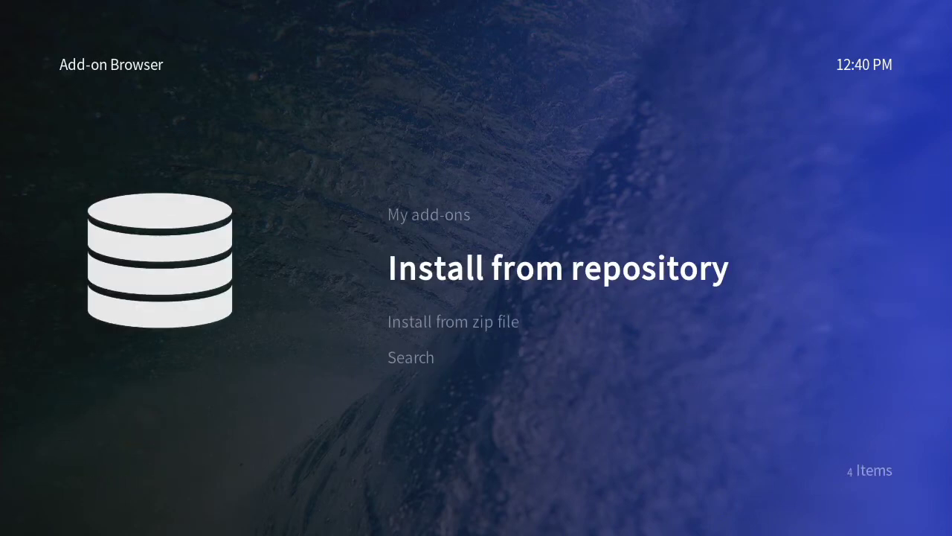
{"action": "key", "text": "Down"}
{"action": "key", "text": "Up"}
{"action": "key", "text": "Return"}
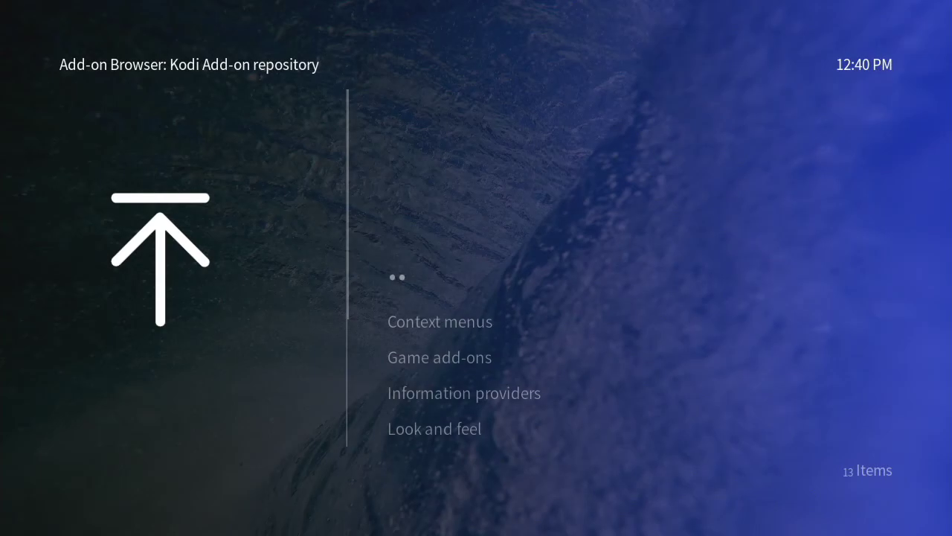
{"action": "key", "text": "Down"}
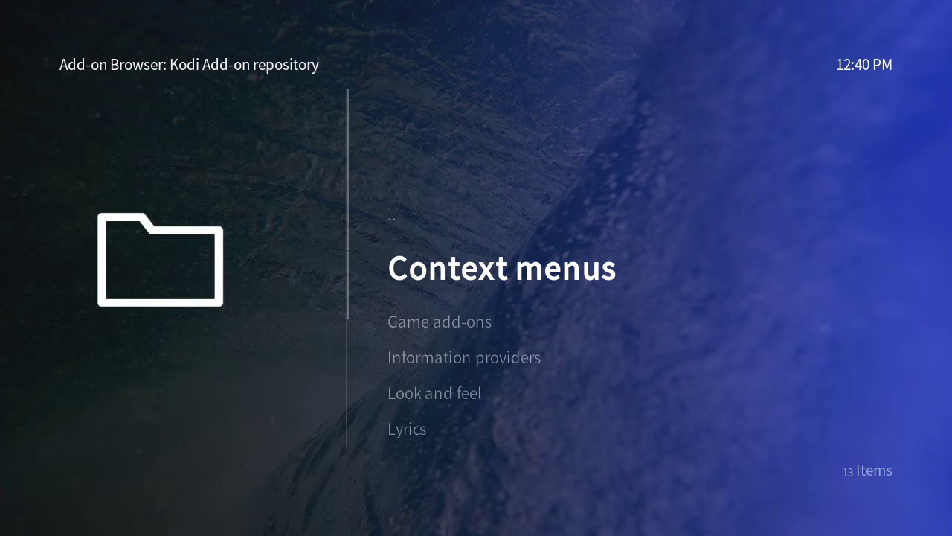
{"action": "key", "text": "Down"}
{"action": "key", "text": "Down"}
{"action": "key", "text": "Down"}
{"action": "key", "text": "Down"}
{"action": "key", "text": "Down"}
{"action": "key", "text": "Down"}
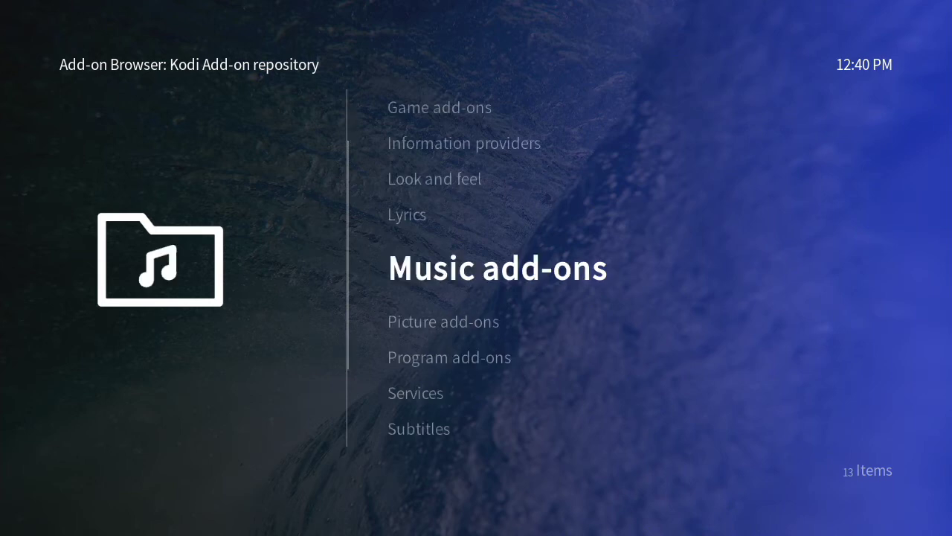
{"action": "key", "text": "Down"}
{"action": "key", "text": "Down"}
{"action": "key", "text": "Down"}
{"action": "key", "text": "Down"}
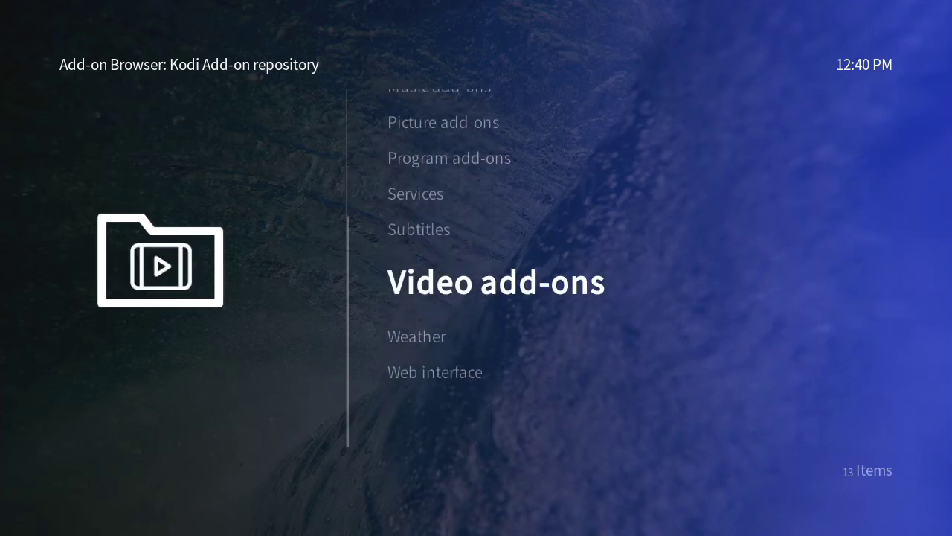
{"action": "key", "text": "Return"}
{"action": "key", "text": "Down"}
{"action": "key", "text": "Down"}
{"action": "key", "text": "Down"}
{"action": "key", "text": "Down"}
{"action": "key", "text": "Down"}
{"action": "key", "text": "Down"}
{"action": "key", "text": "Down"}
{"action": "key", "text": "Down"}
{"action": "key", "text": "Down"}
{"action": "key", "text": "Down"}
{"action": "key", "text": "Down"}
{"action": "key", "text": "Down"}
{"action": "key", "text": "Down"}
{"action": "key", "text": "Down"}
{"action": "key", "text": "Down"}
{"action": "key", "text": "Down"}
{"action": "key", "text": "Down"}
{"action": "key", "text": "Down"}
{"action": "key", "text": "Down"}
{"action": "key", "text": "Down"}
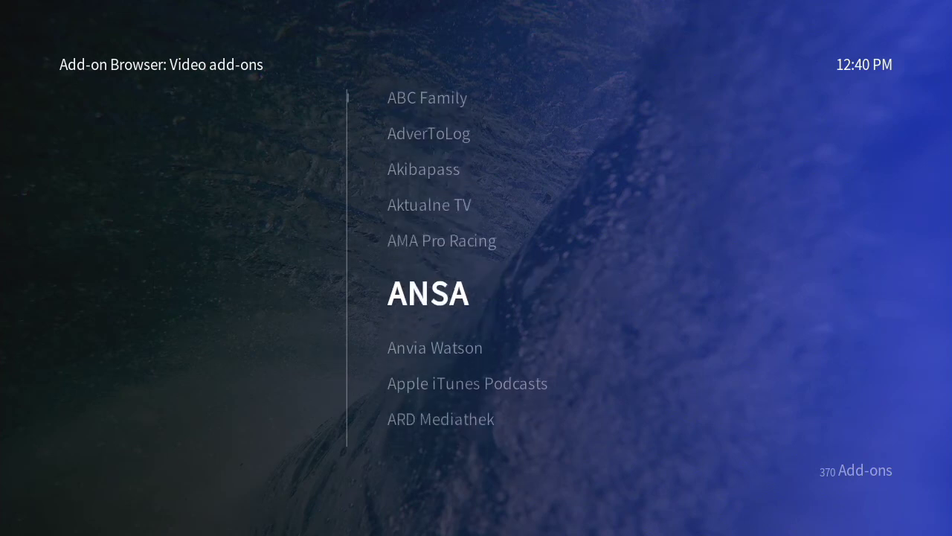